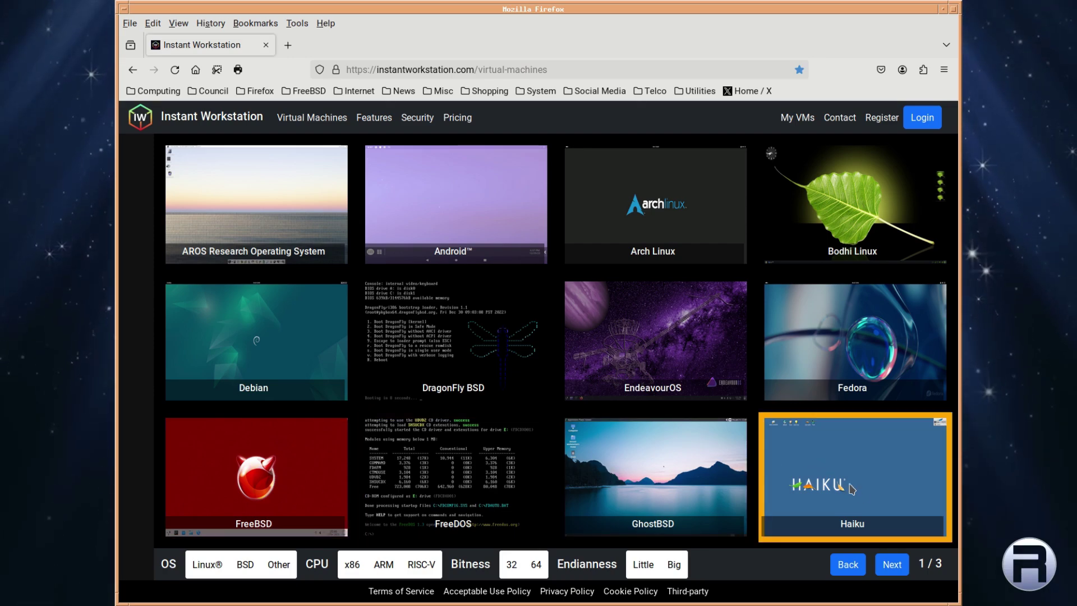
Page through the Virtual Machines catalogue to pages 2/3 and 3/3, then return to page 1/3.
click(896, 573)
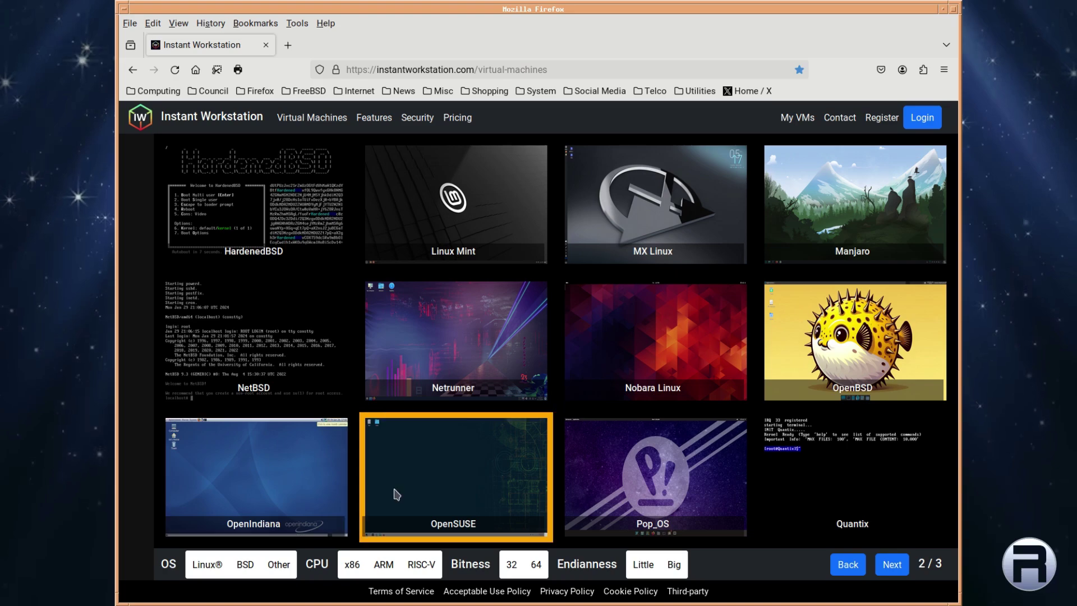
click(892, 564)
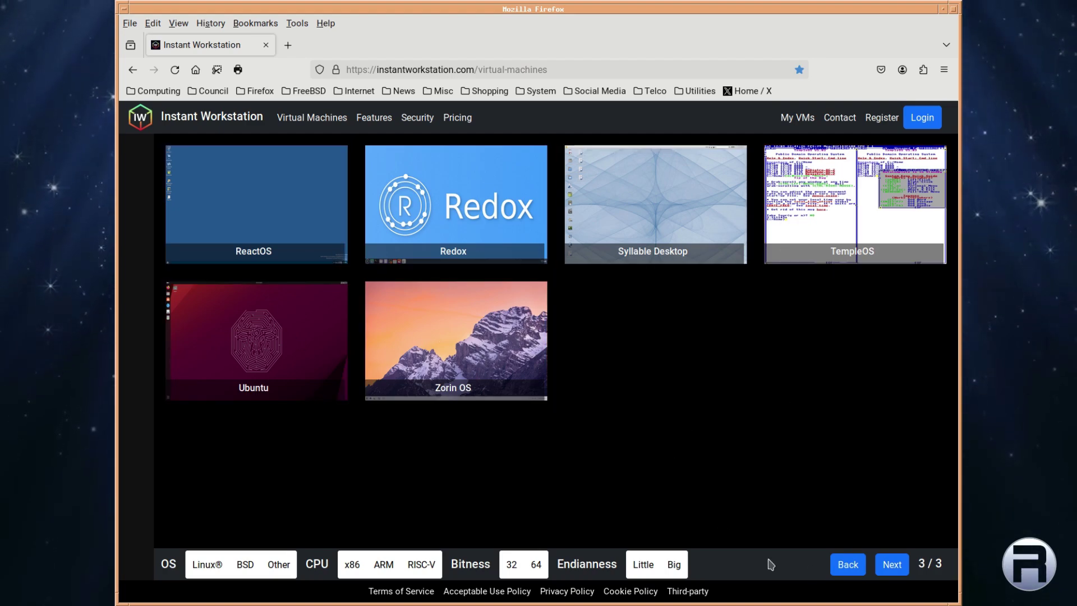
click(847, 564)
click(848, 565)
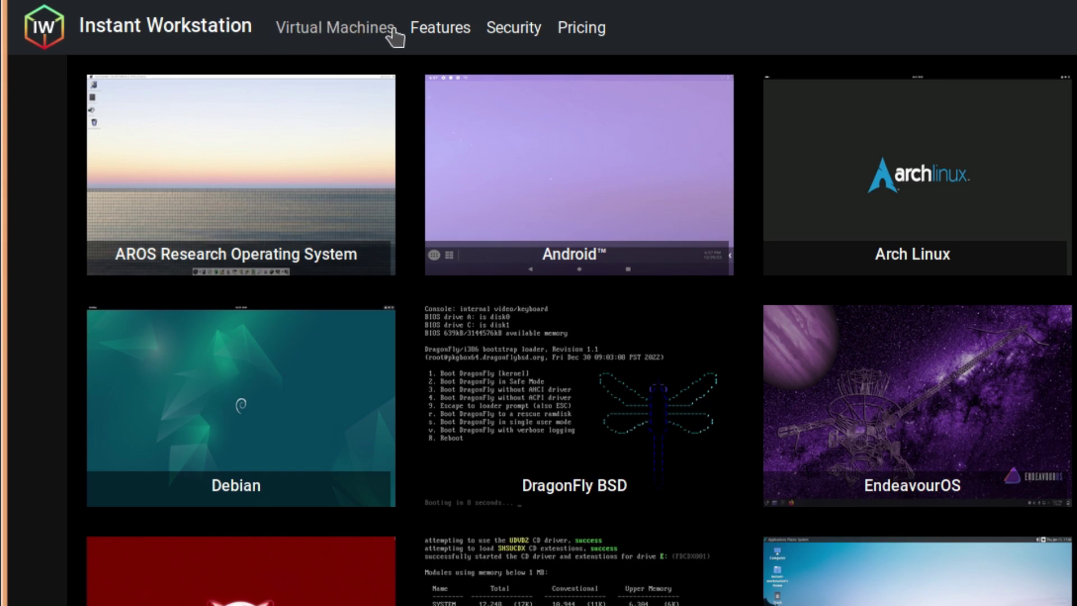
View the Features overview, then read through the Security documentation.
click(437, 38)
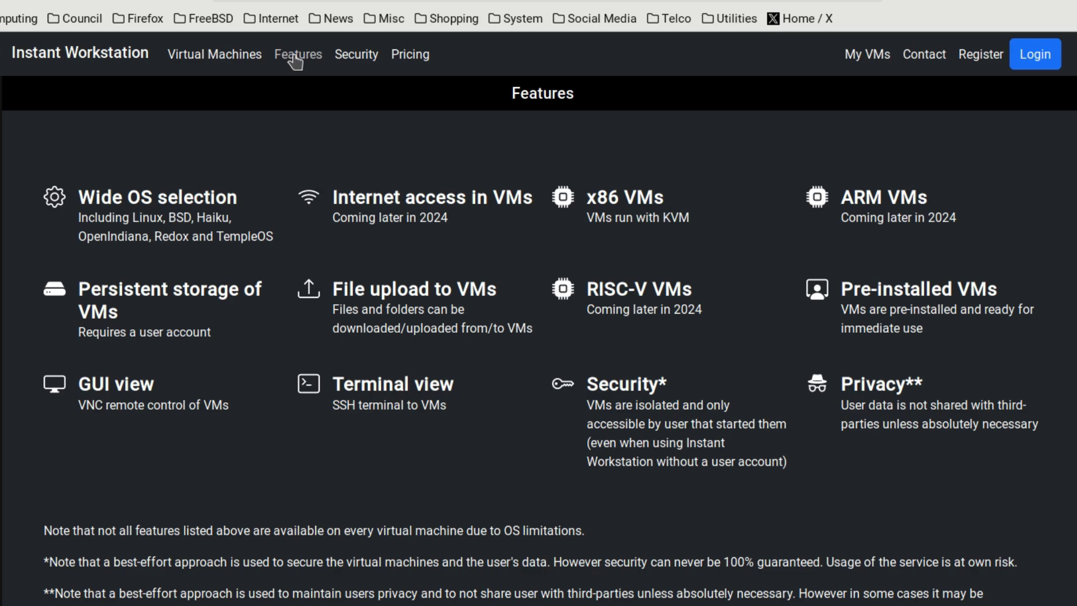
click(356, 55)
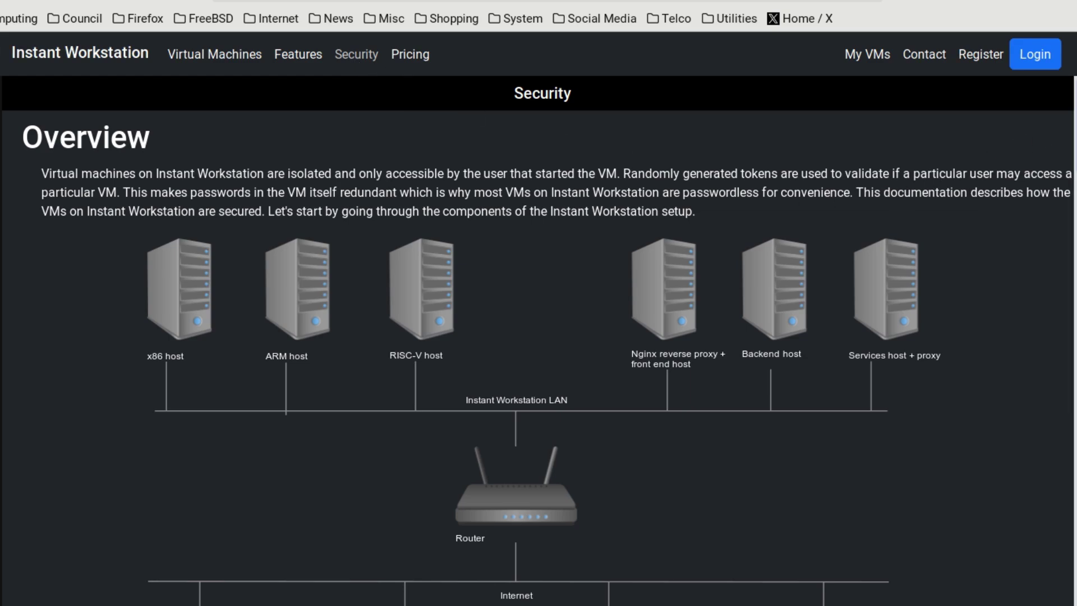
scroll(538, 337, down, 1)
scroll(539, 329, down, 10)
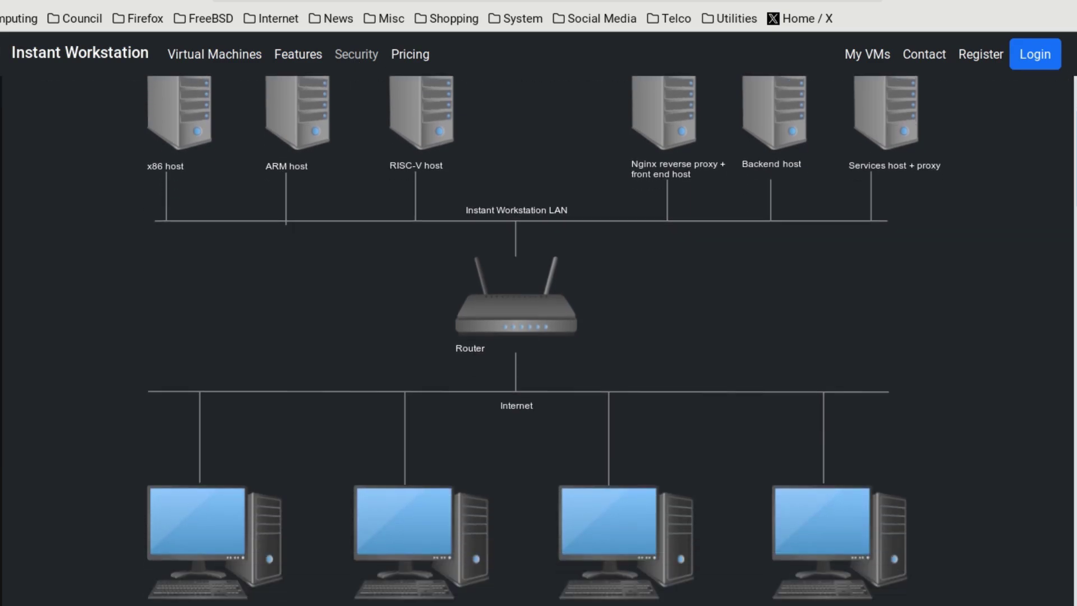
scroll(538, 336, down, 8)
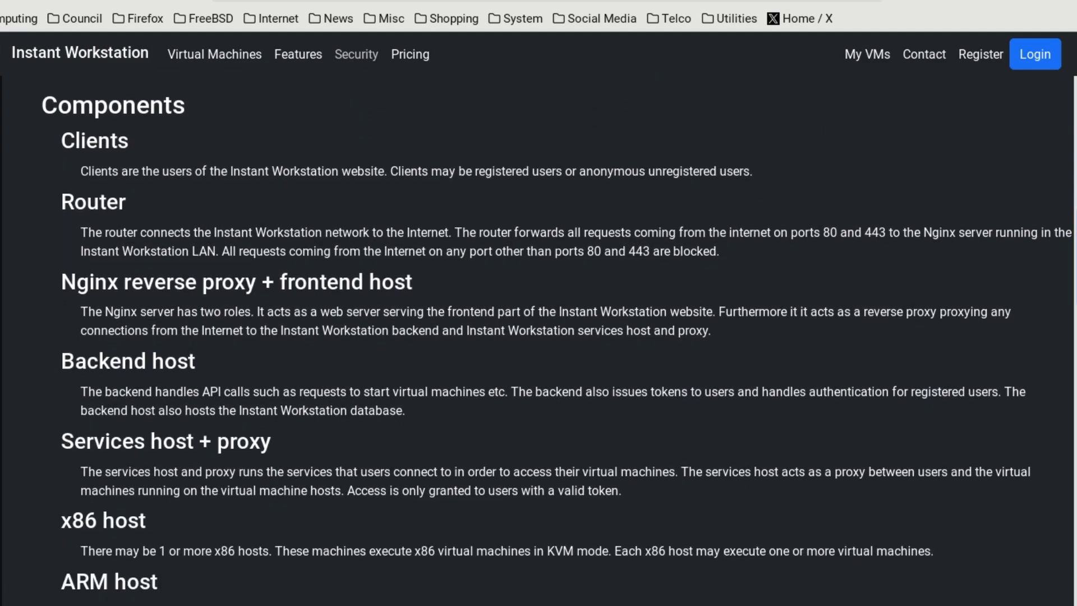
scroll(538, 337, down, 5)
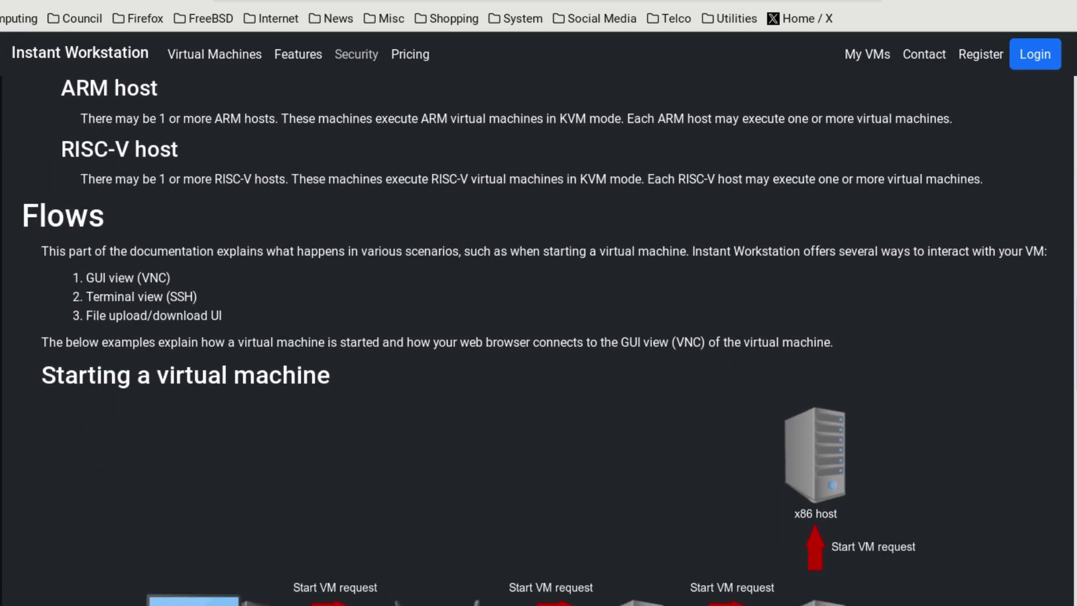
Compare the Pricing plans, check My VMs (which asks to log in), then view Contact.
click(413, 54)
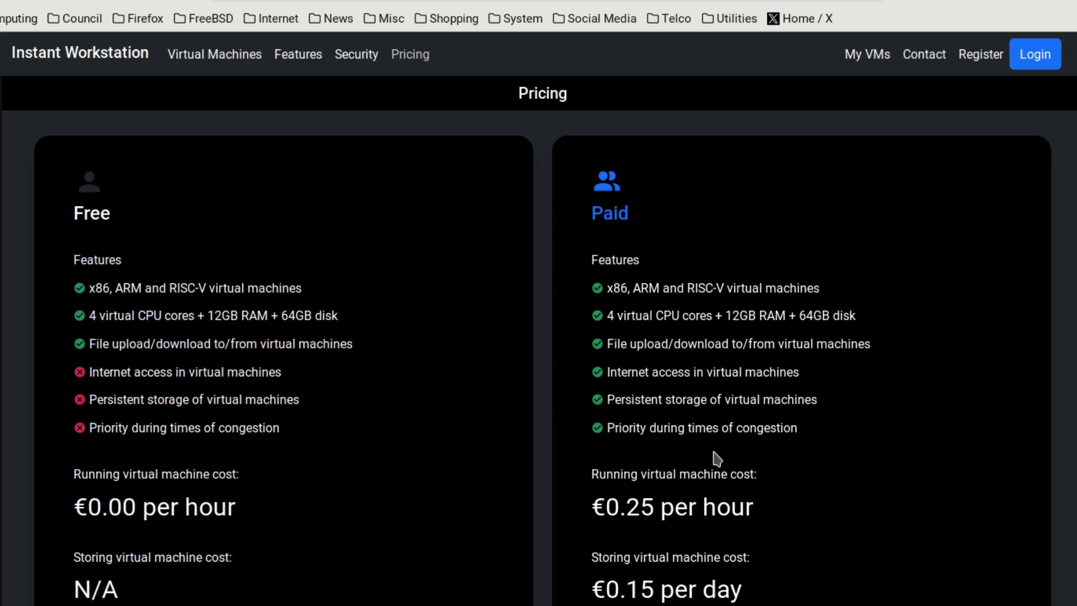
click(871, 57)
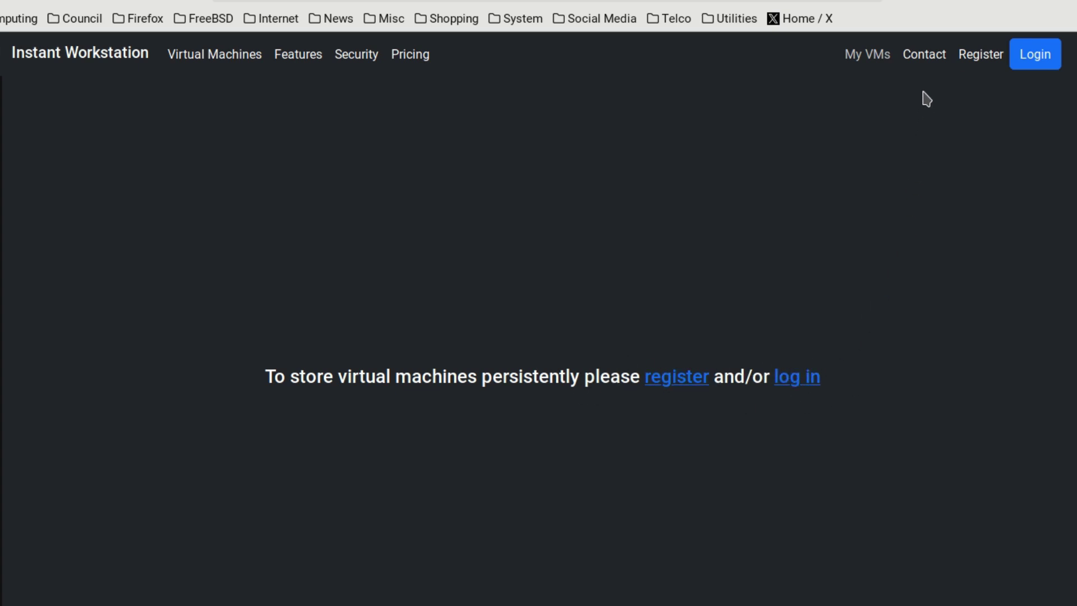
click(925, 55)
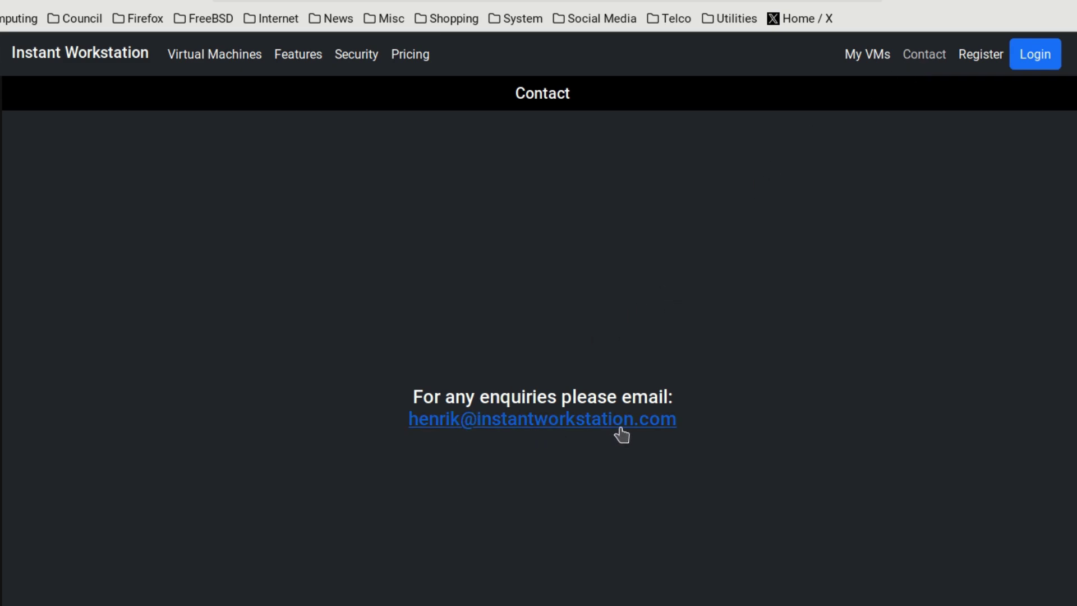
Sign in to the account, confirm My VMs storage is empty, and return to the gallery.
click(979, 66)
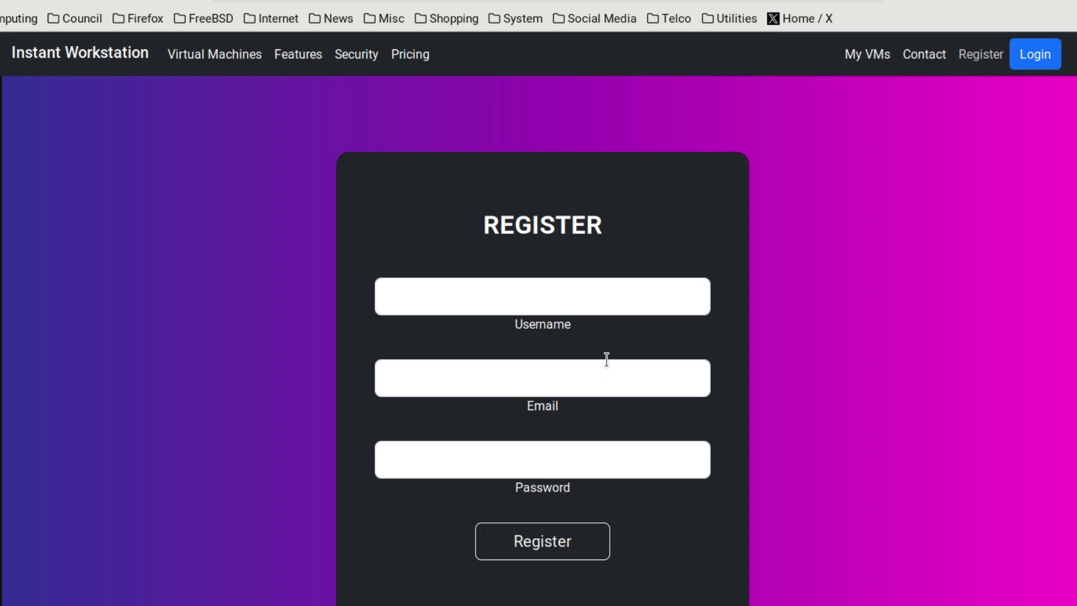
click(563, 297)
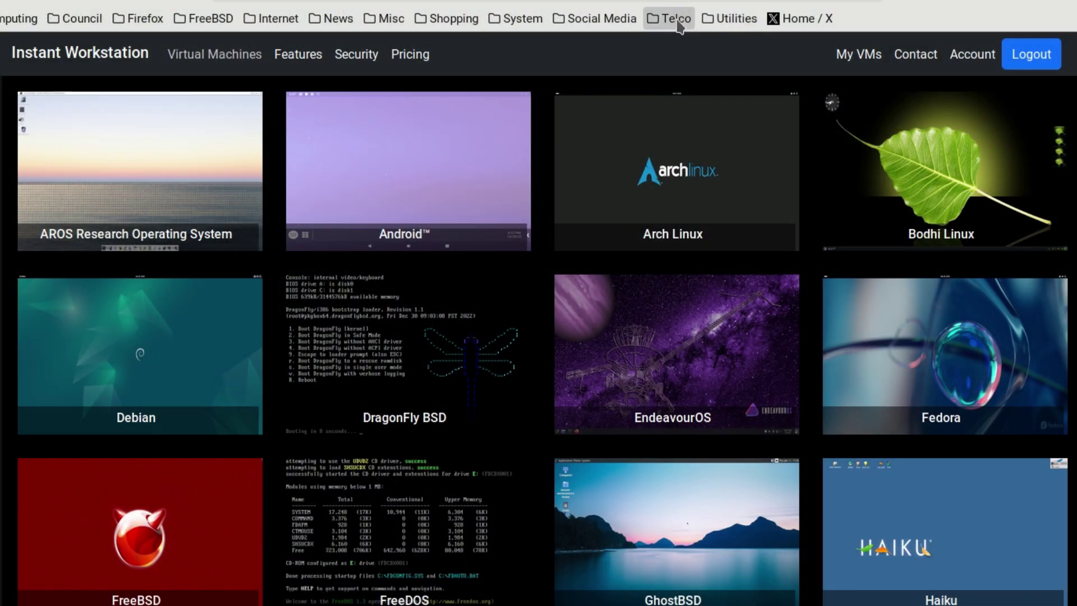
click(850, 59)
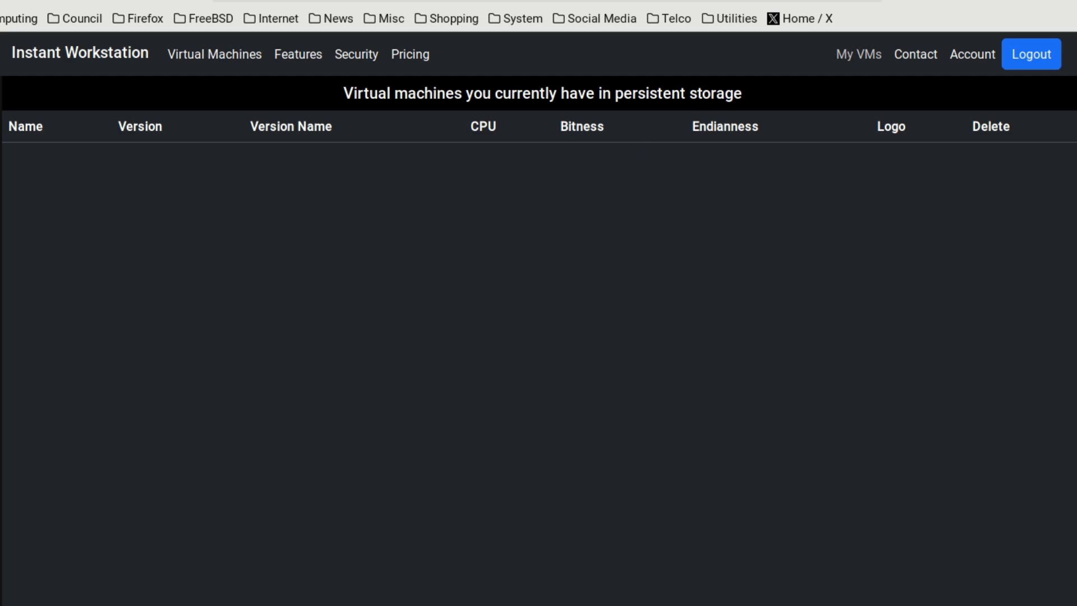
click(224, 60)
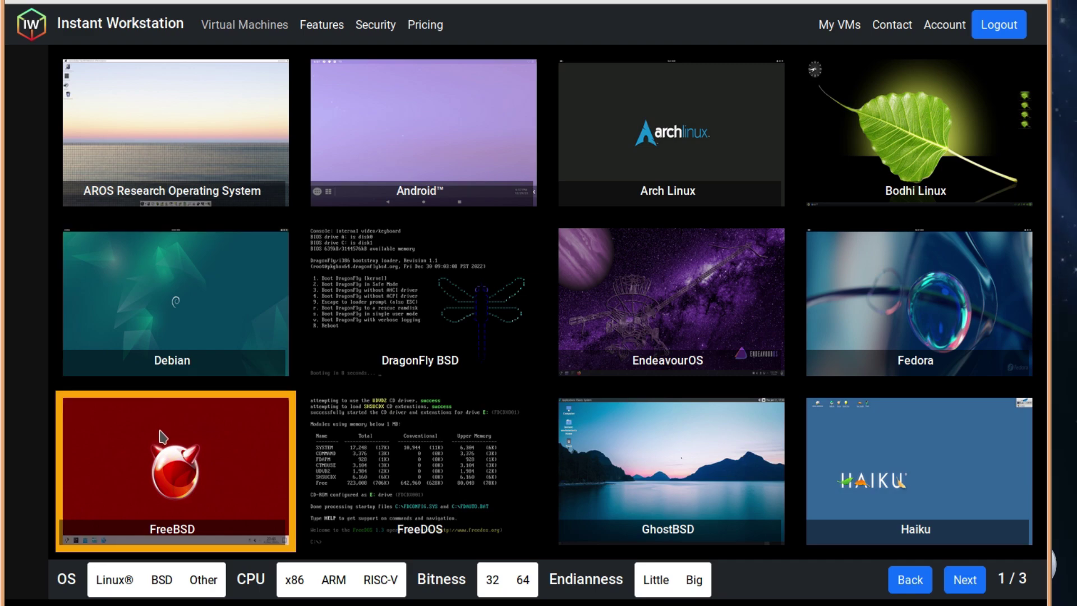
Choose FreeBSD 14.0 and open its Terms of Service and Acceptable Use Policy in new tabs.
click(172, 456)
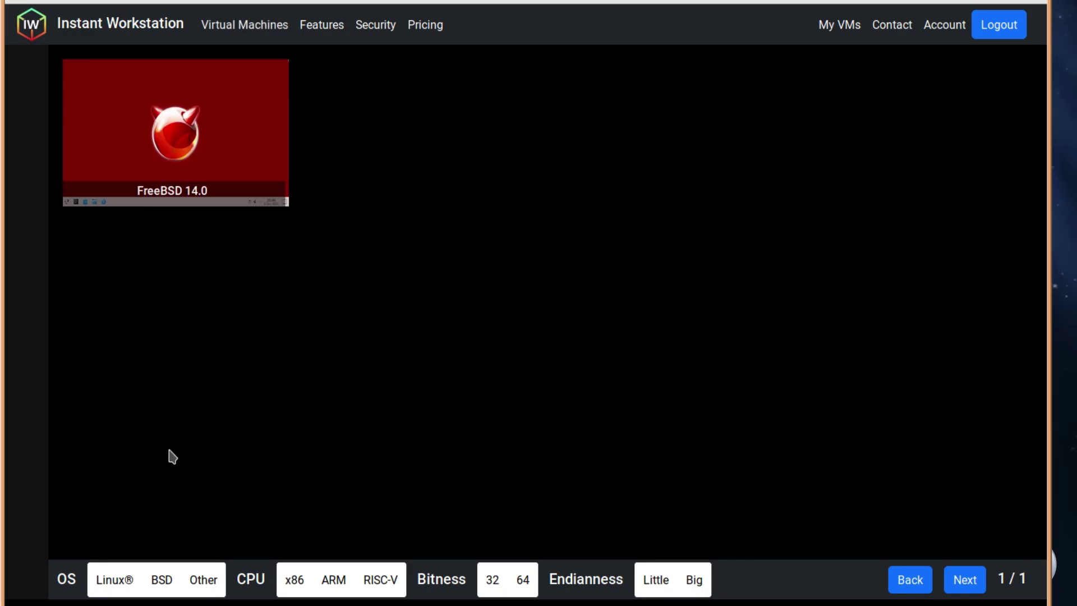
click(209, 140)
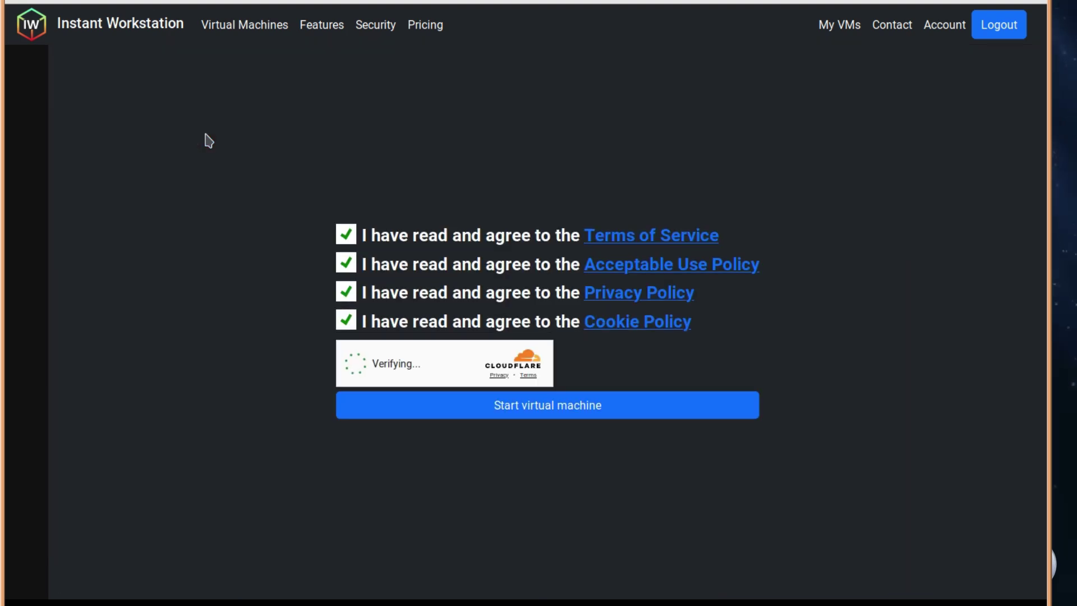
right_click(613, 240)
click(627, 255)
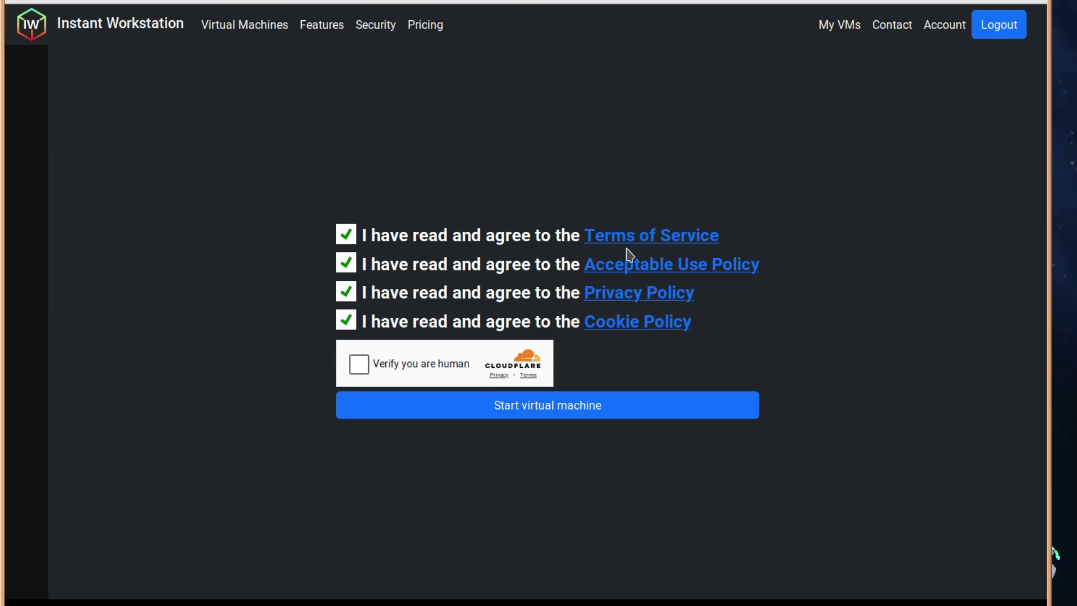
right_click(627, 261)
click(650, 278)
Open the Privacy and Cookie policies in new tabs, pass the human check, and view the Terms tab.
right_click(636, 295)
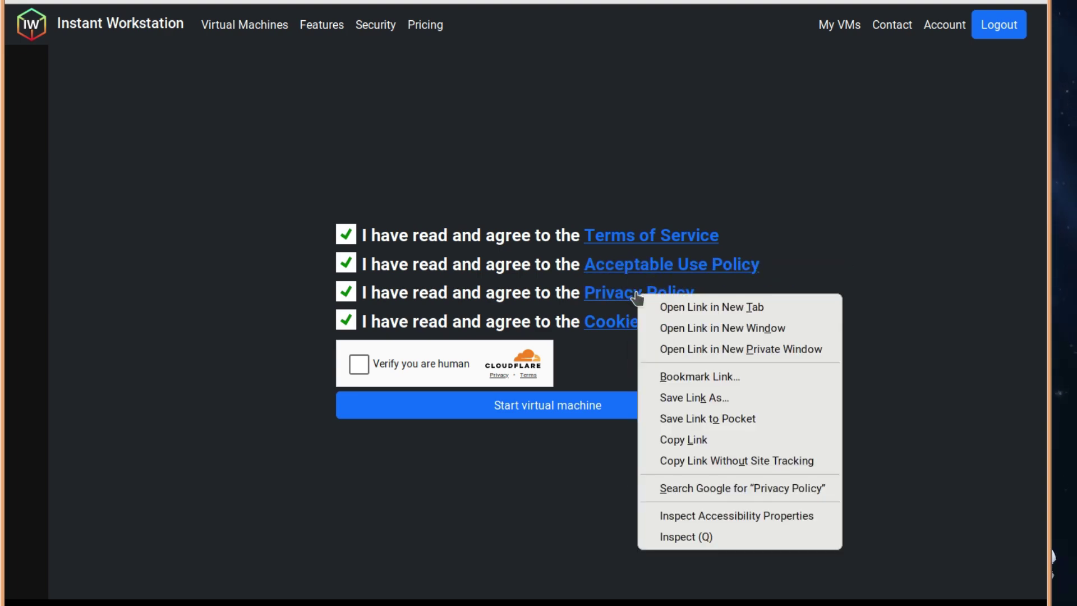
click(651, 308)
right_click(630, 330)
click(653, 343)
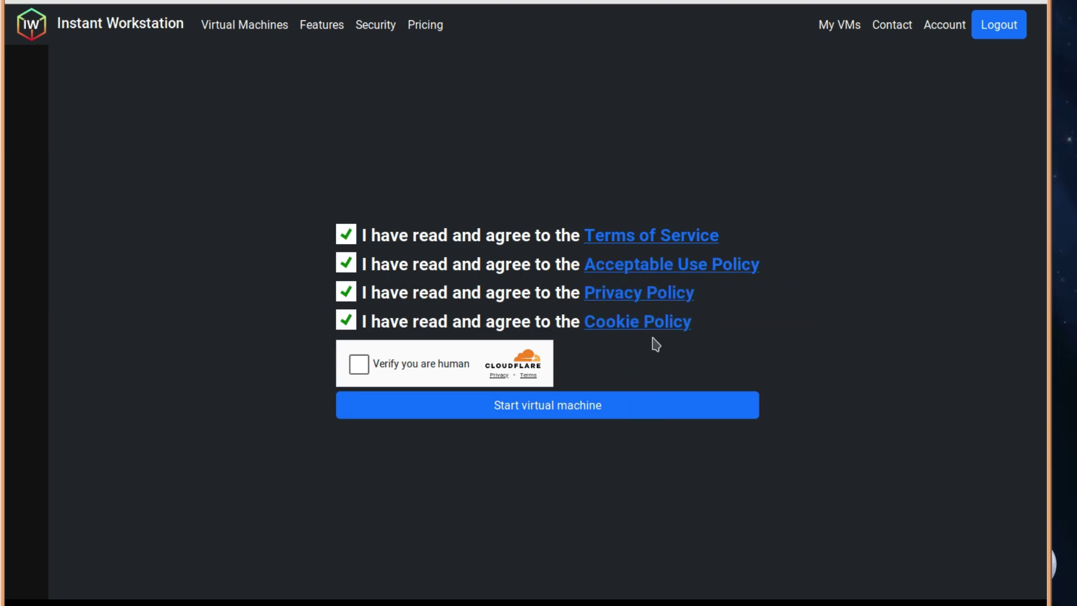
click(359, 369)
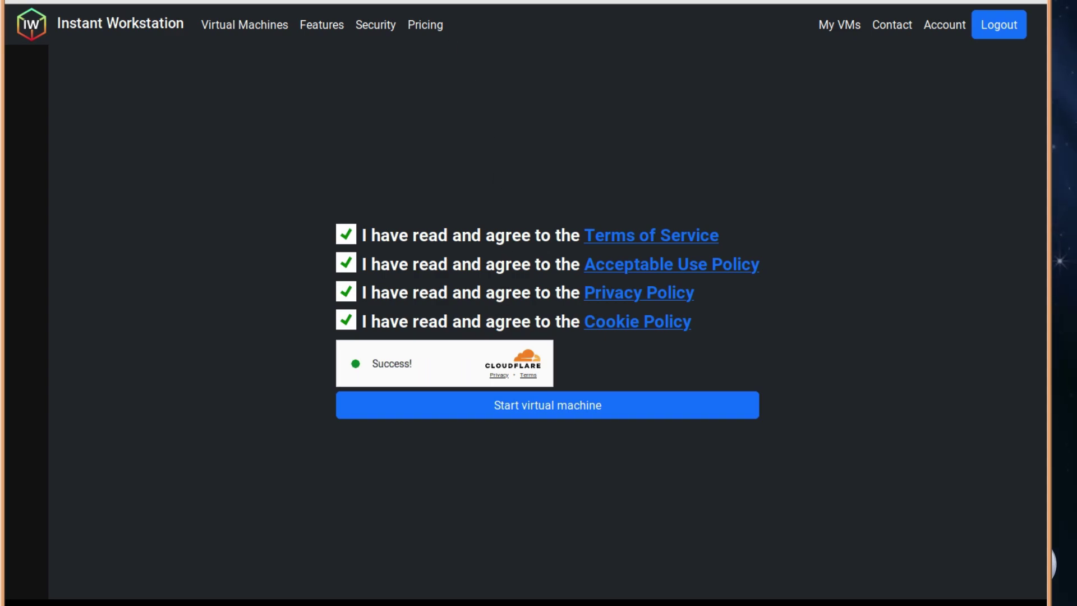
key(ctrl+Tab)
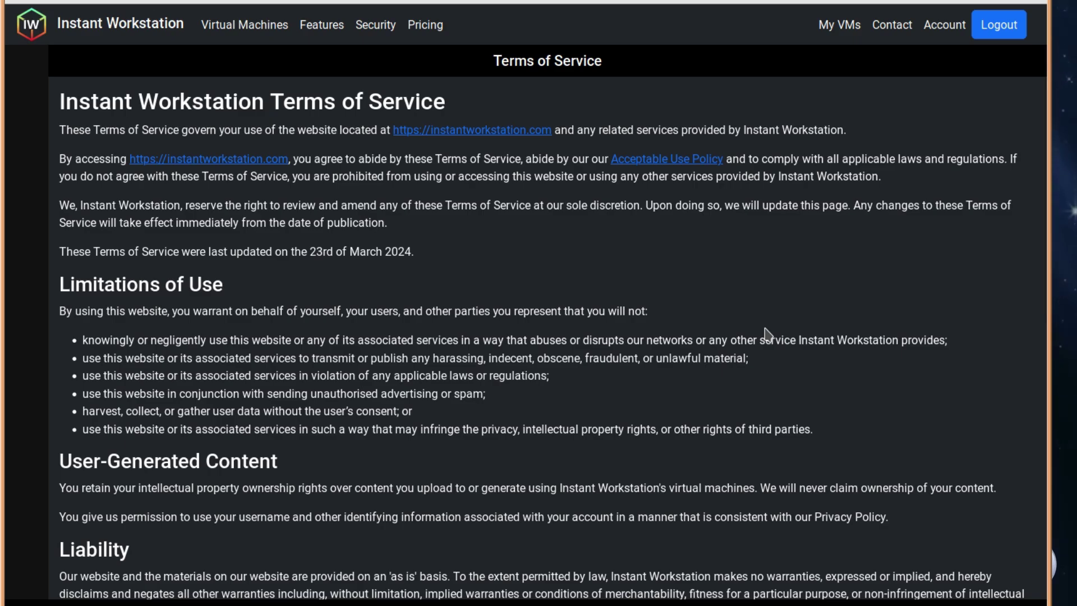
Read through the Acceptable Use and Privacy policies, then start the FreeBSD 14.0 virtual machine.
scroll(768, 335, down, 10)
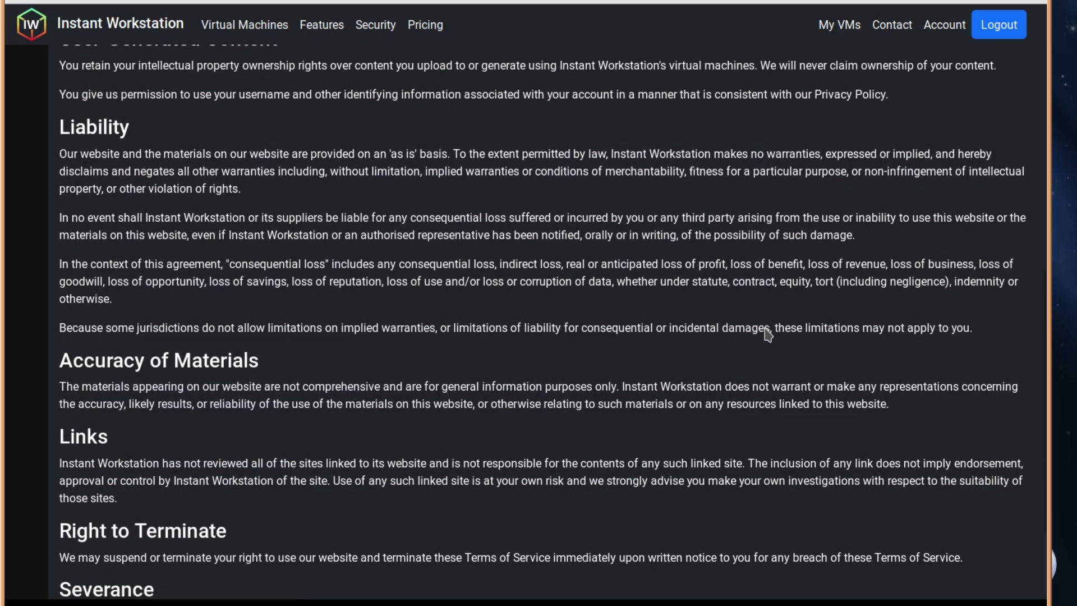
scroll(768, 336, up, 6)
scroll(768, 336, up, 4)
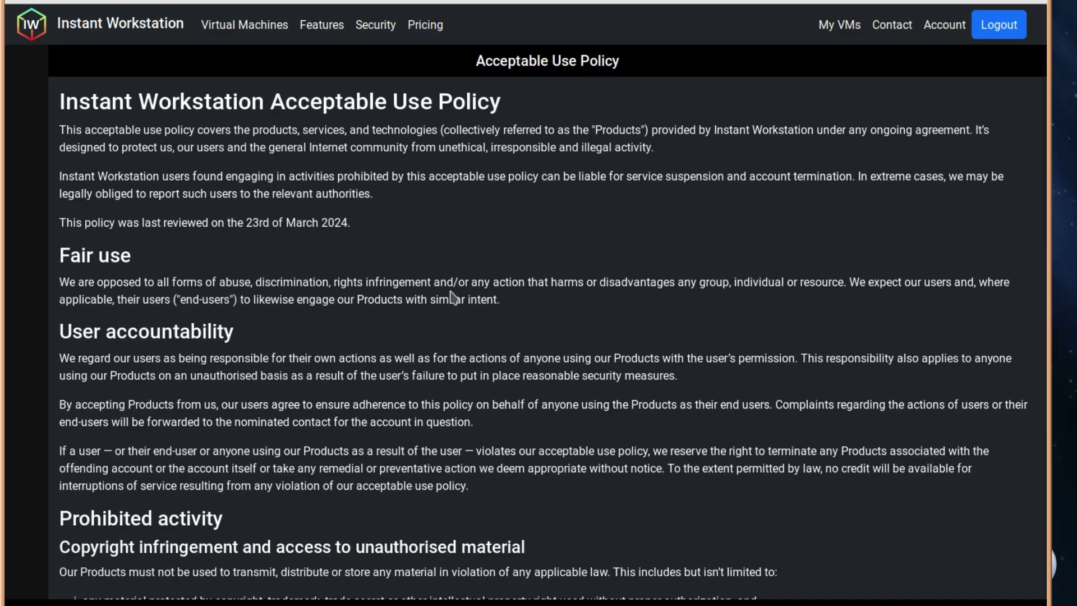
scroll(453, 297, down, 15)
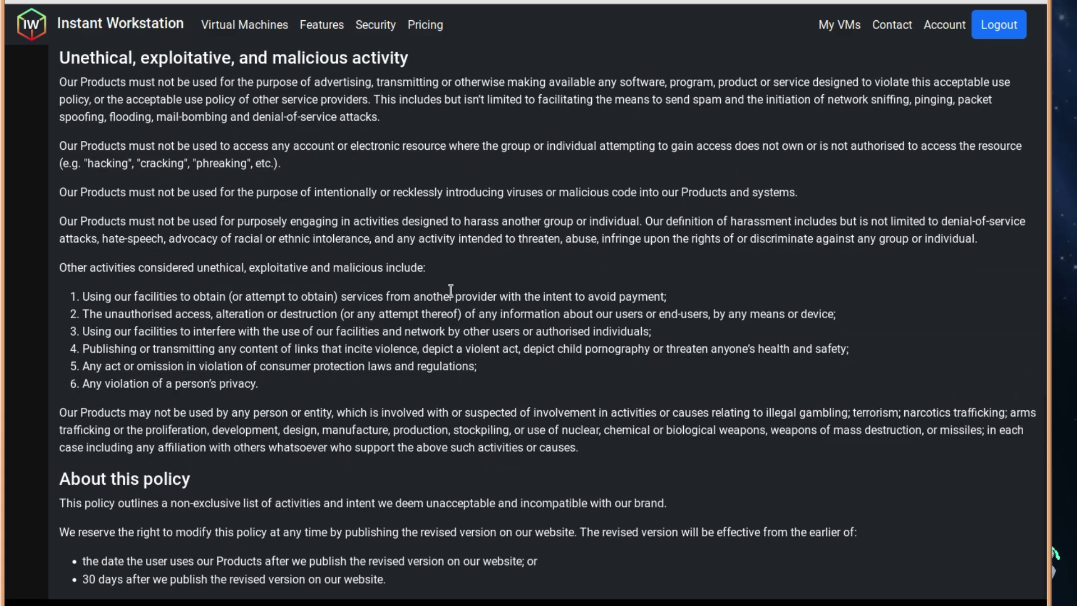
scroll(451, 291, up, 15)
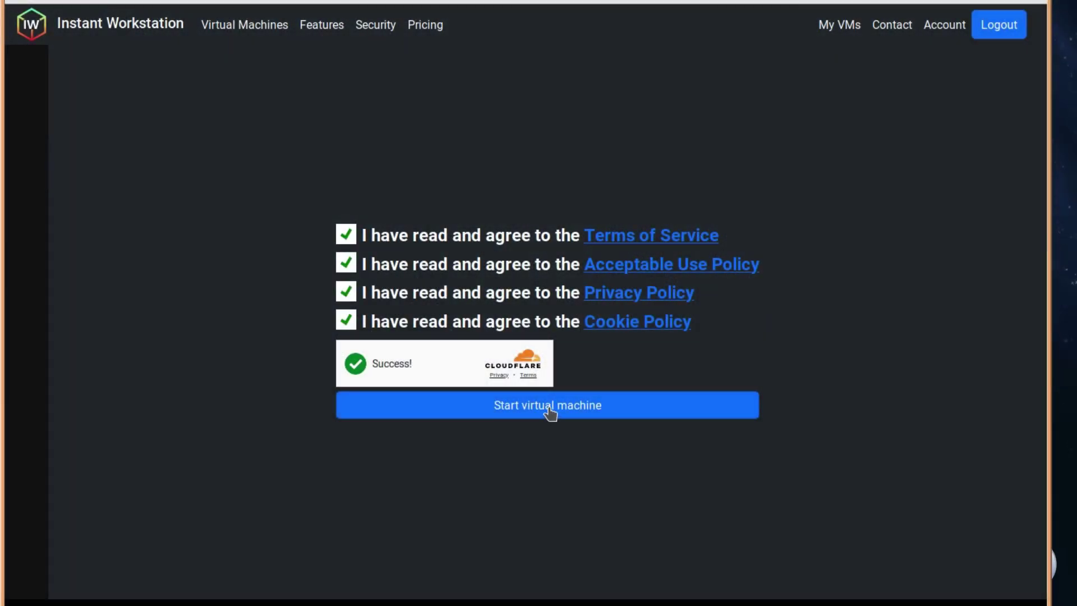
click(549, 413)
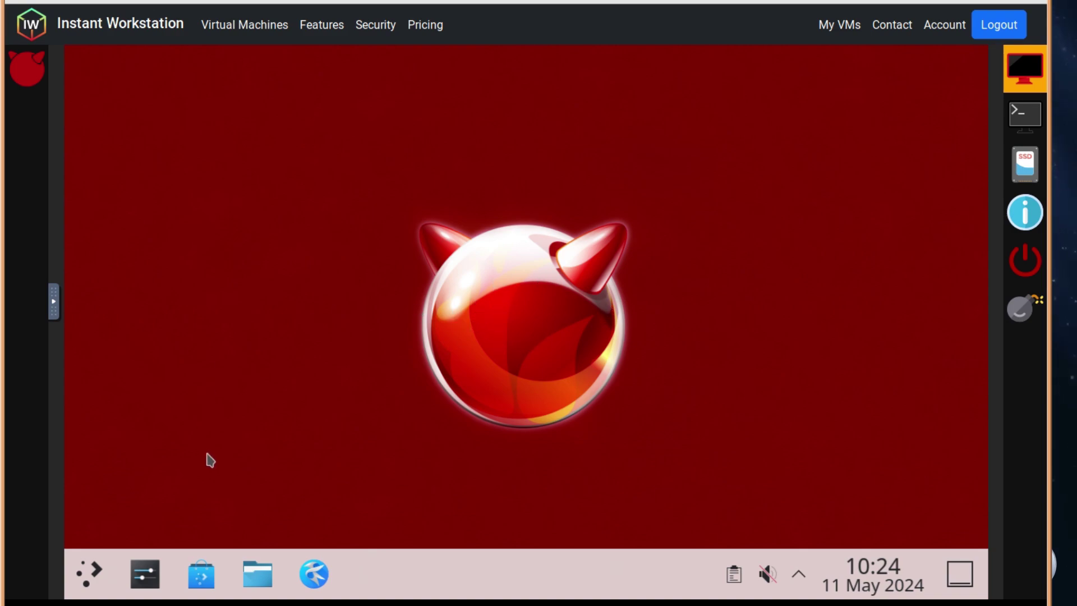
Once the VM has booted, open and then close the desktop's Application Launcher.
click(79, 588)
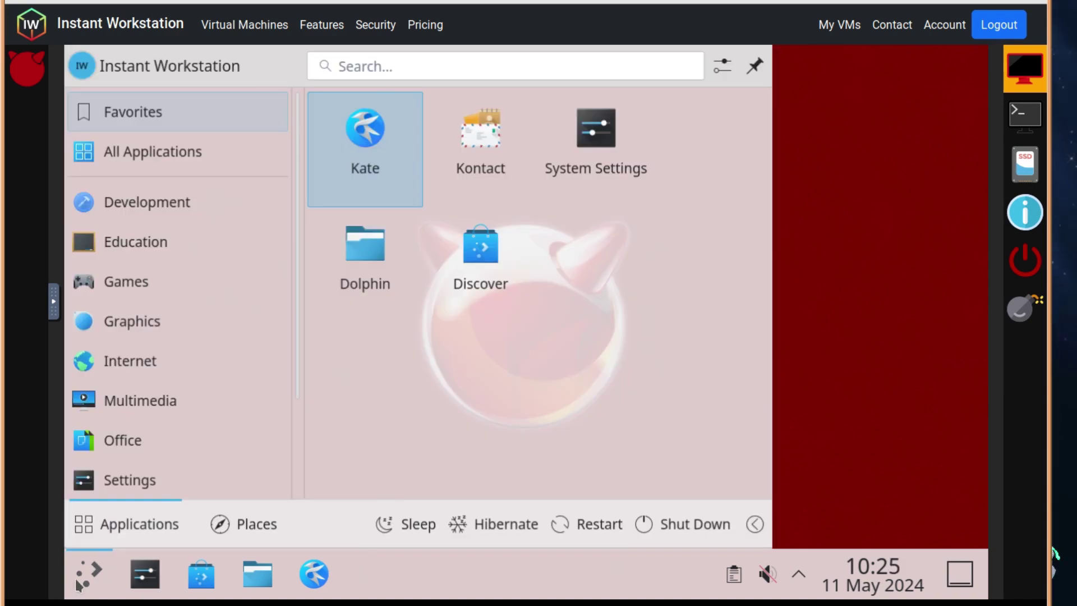
click(78, 583)
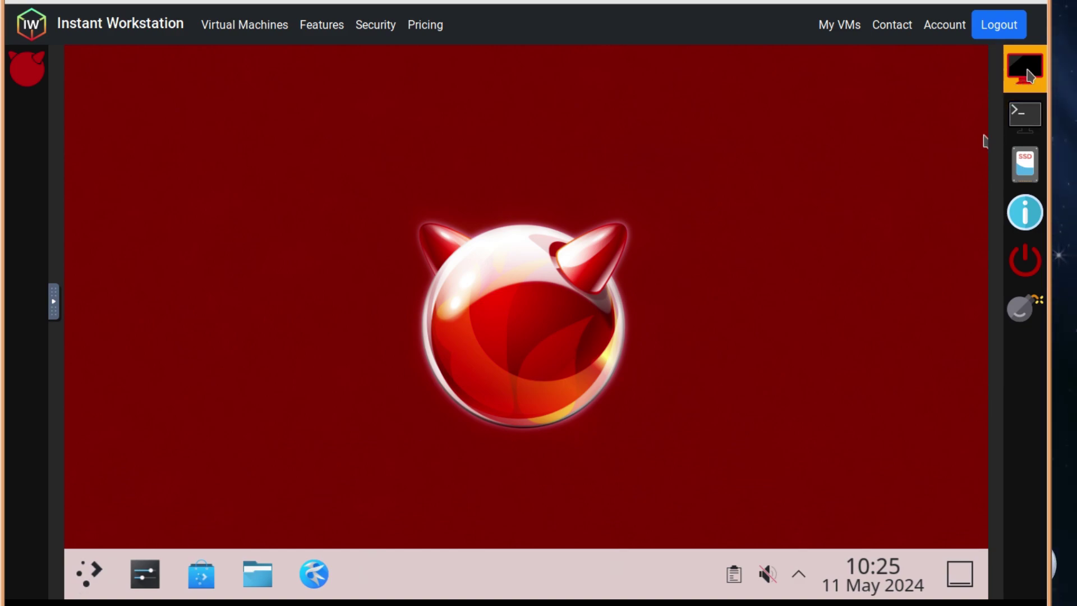
Run uname -a in the VM's terminal console to show the FreeBSD 14.0-RELEASE amd64 details.
click(1033, 114)
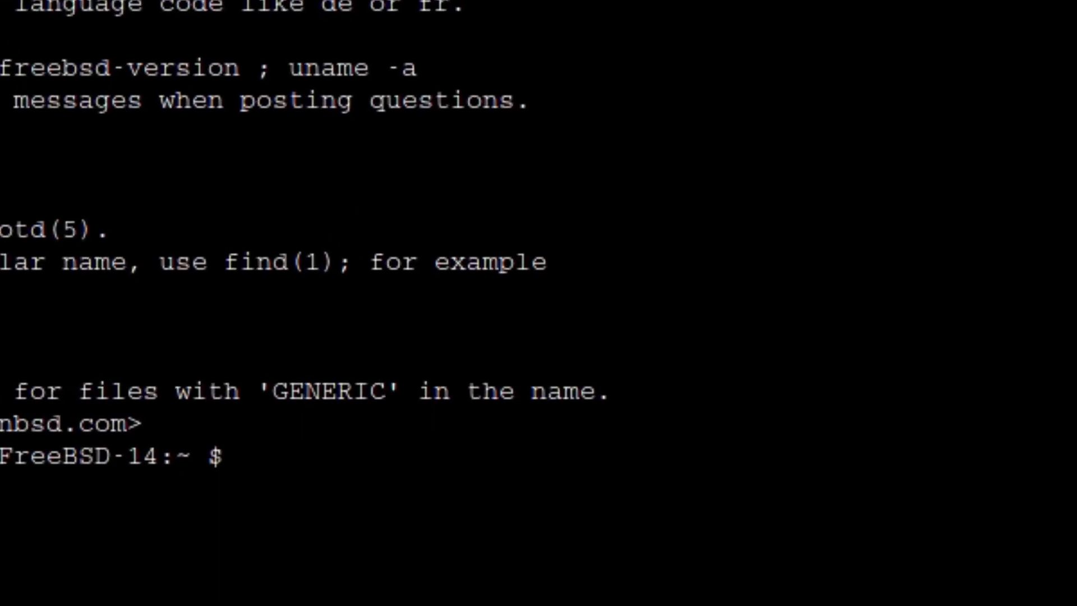
text(u)
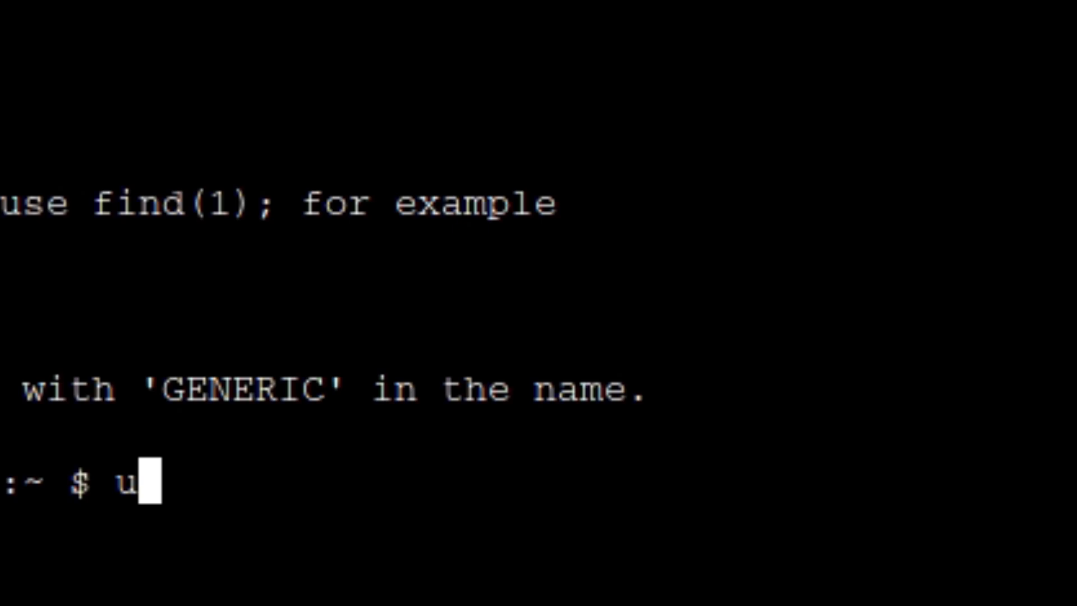
text(name -a)
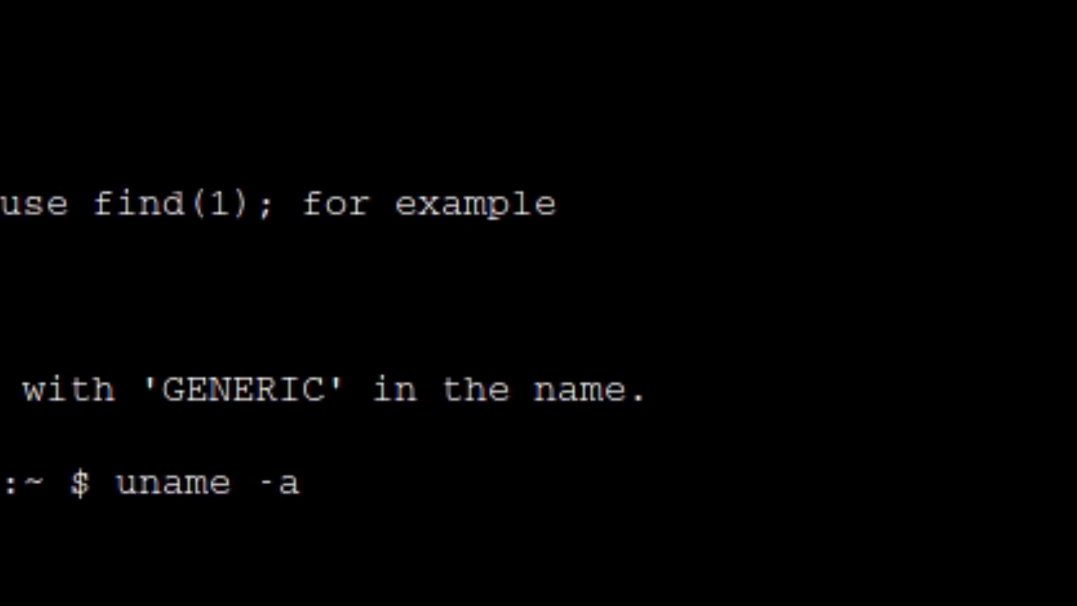
key(Return)
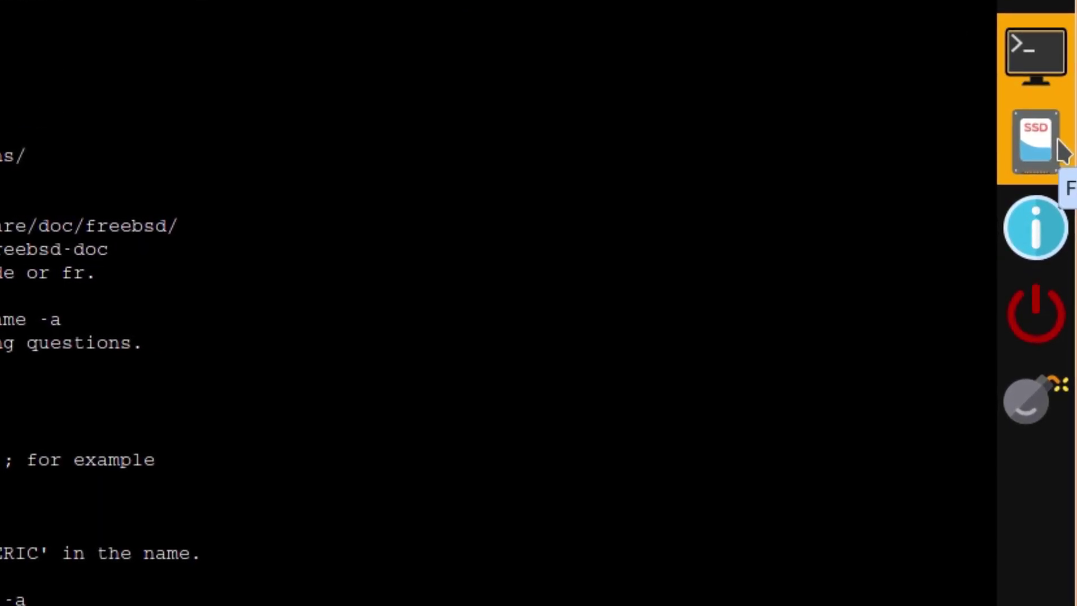
View the VM's File Browser and information page, then return to its graphical desktop.
click(1062, 150)
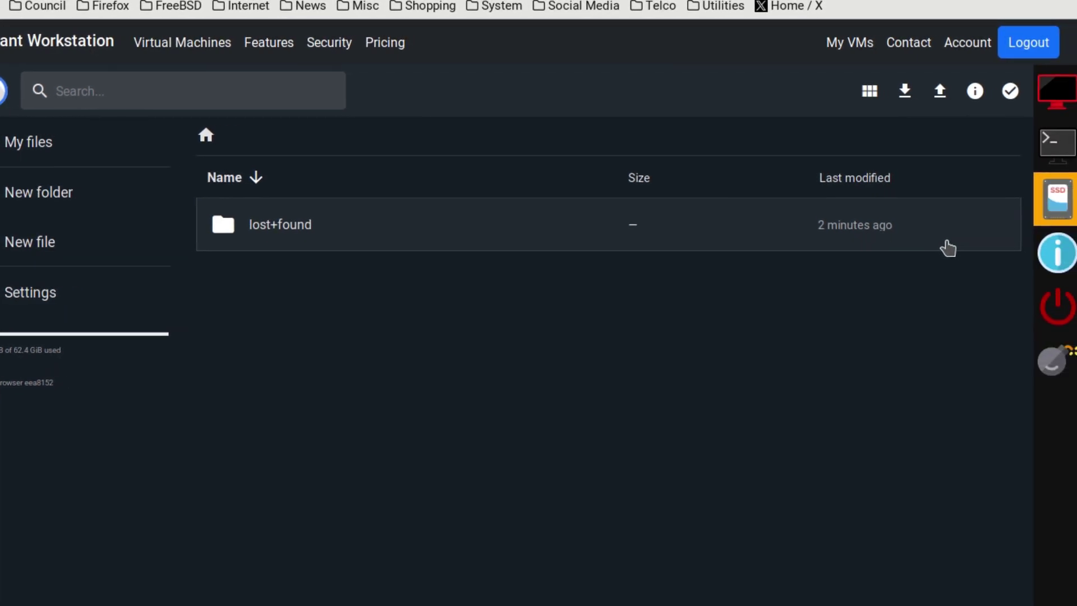
click(1073, 257)
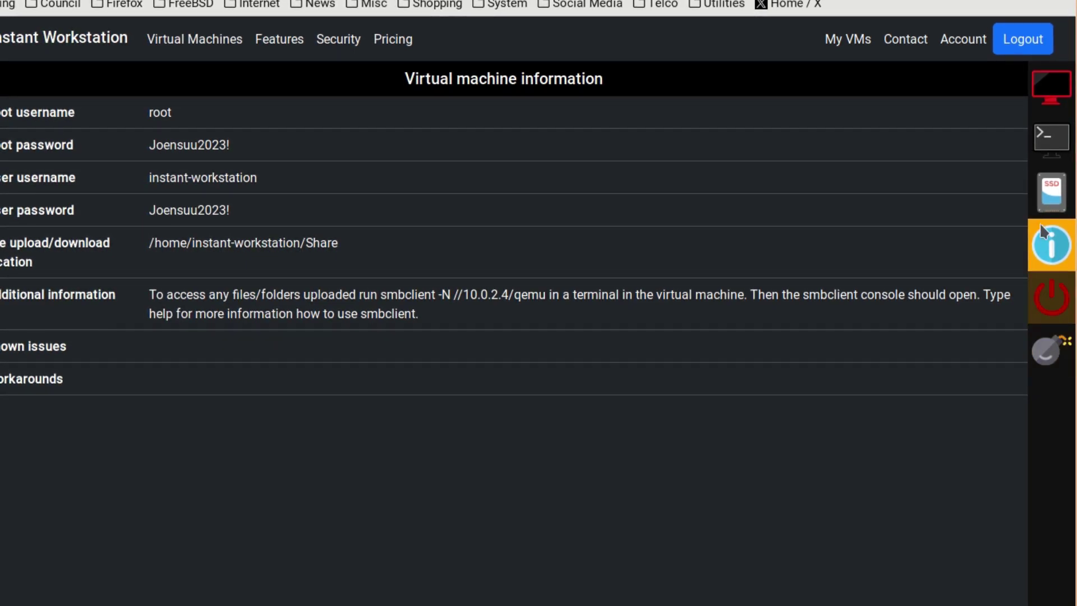
click(1044, 90)
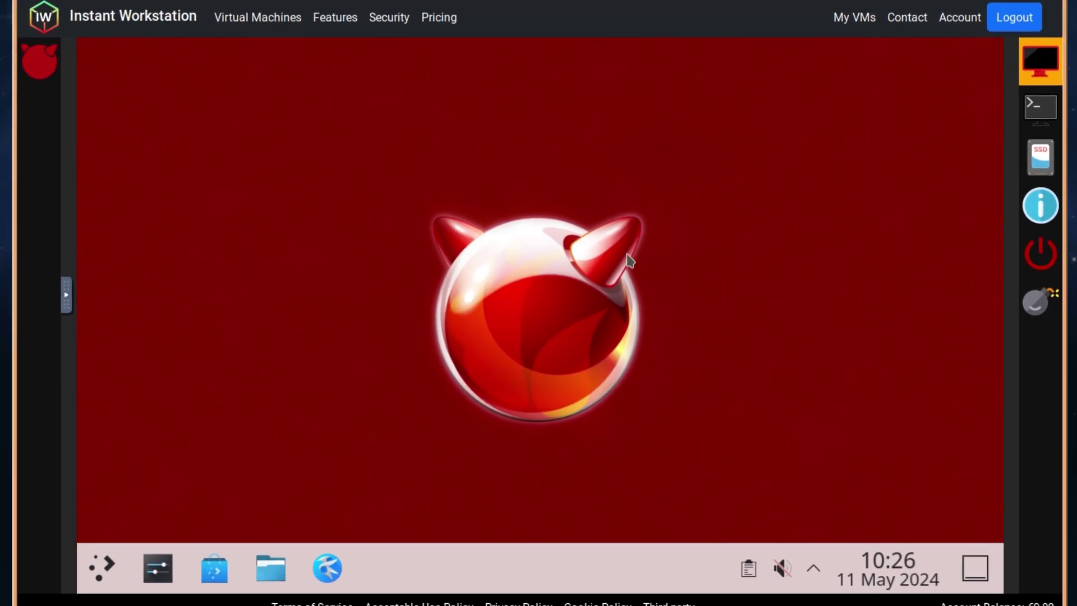
In the Application Launcher, browse the Development, Education and Games app lists.
click(100, 570)
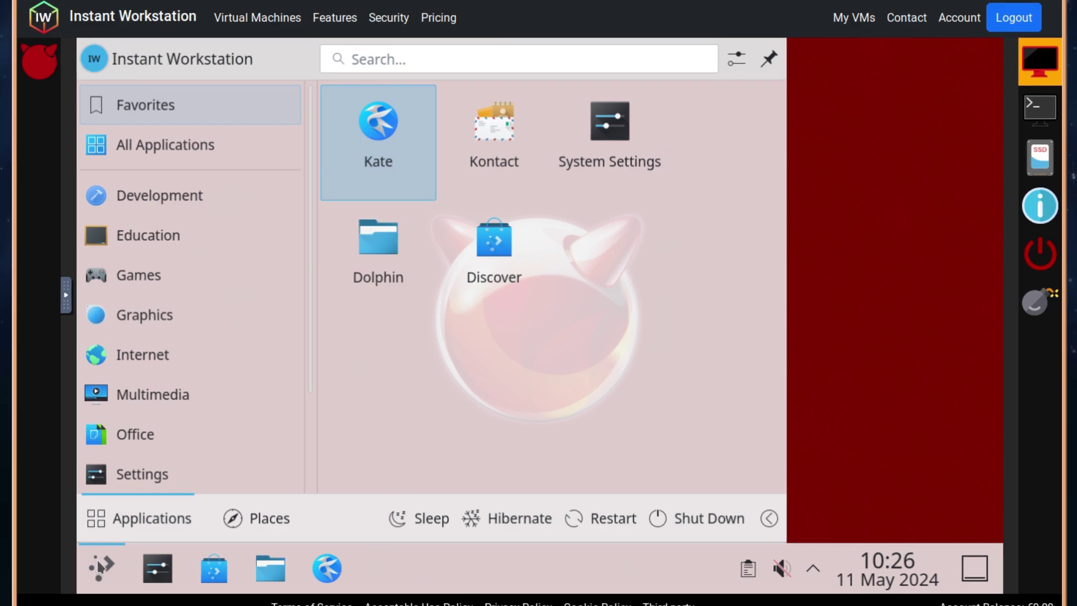
mouse_move(157, 349)
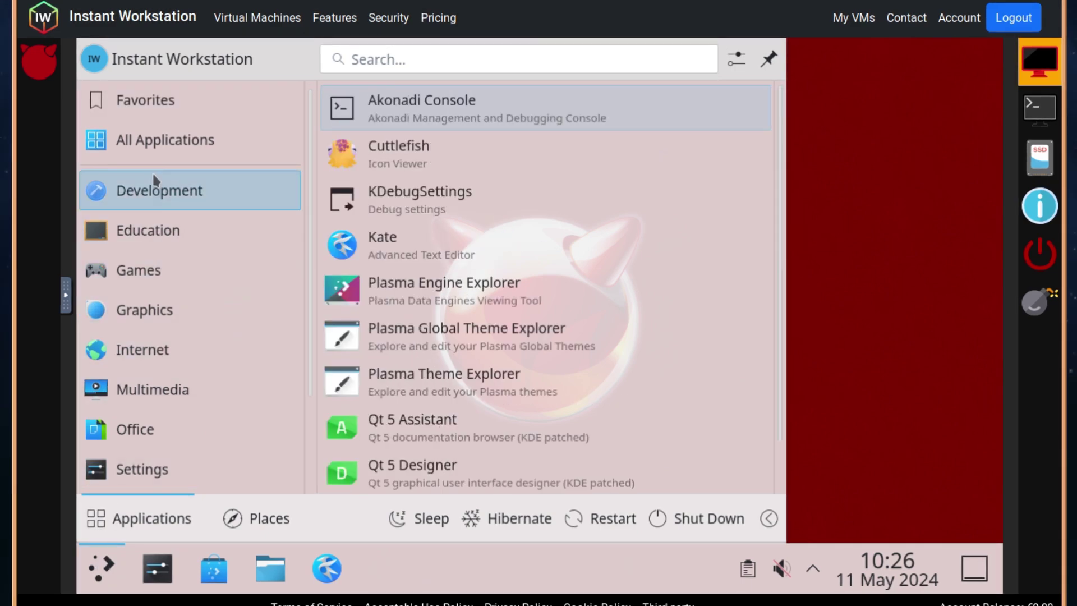
mouse_move(159, 191)
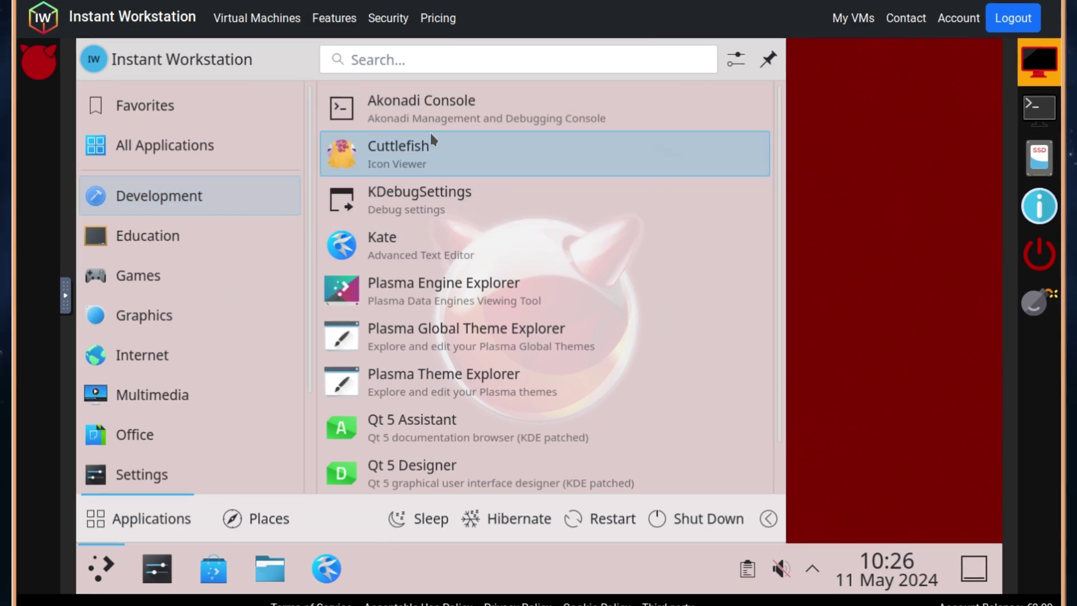
scroll(481, 241, down, 1)
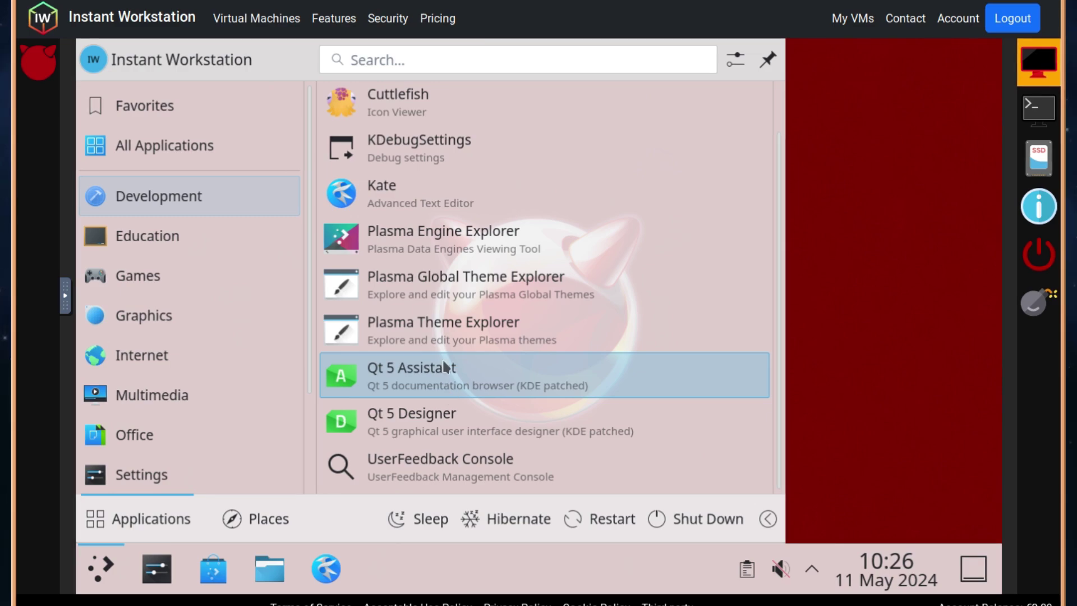
mouse_move(286, 222)
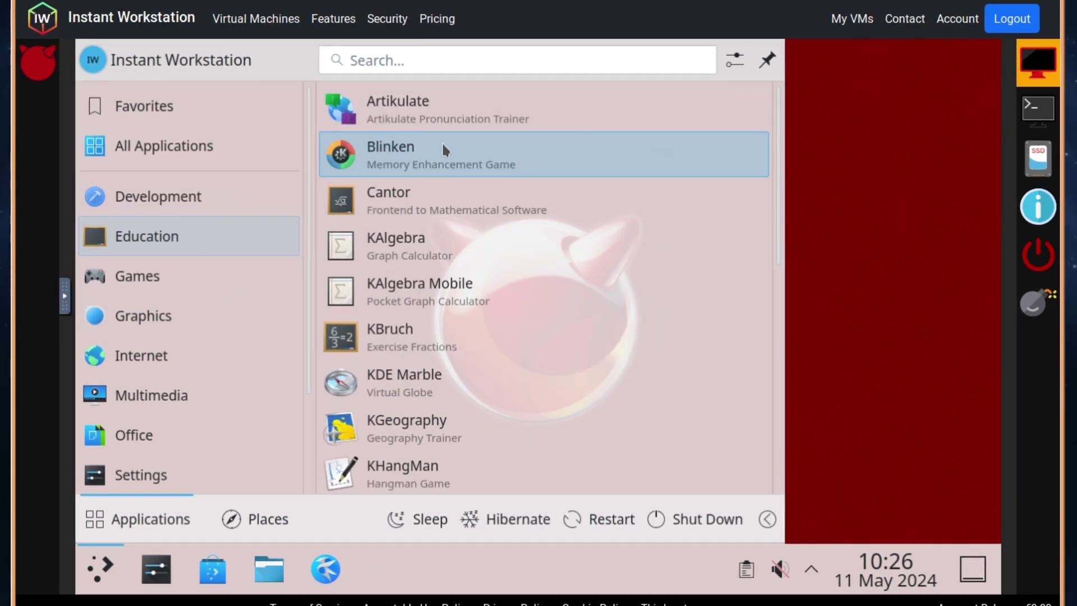
scroll(452, 282, down, 3)
scroll(454, 292, down, 4)
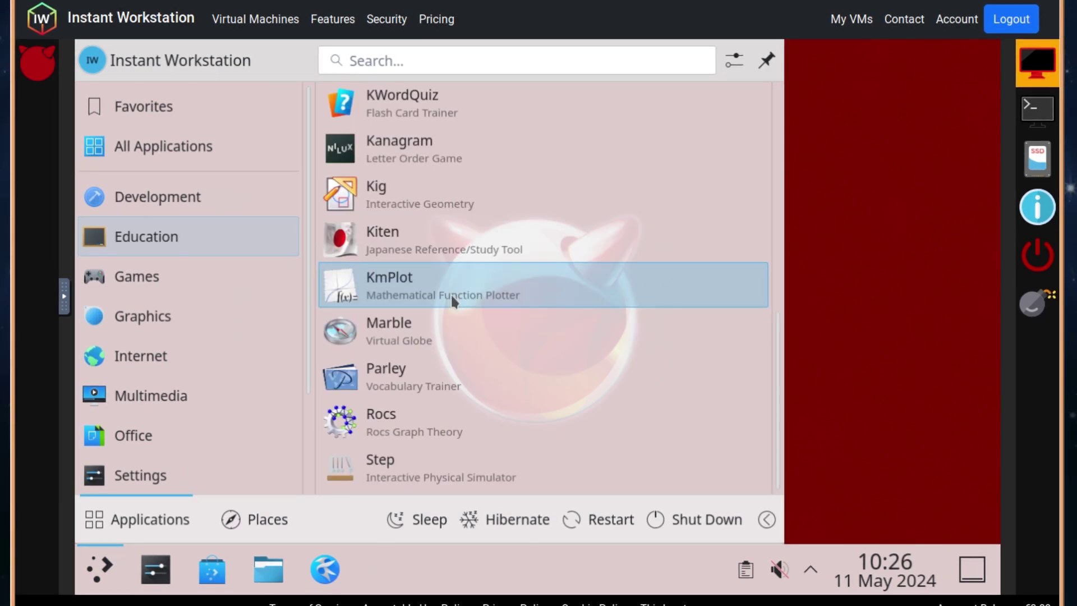
key(Up)
key(Up)
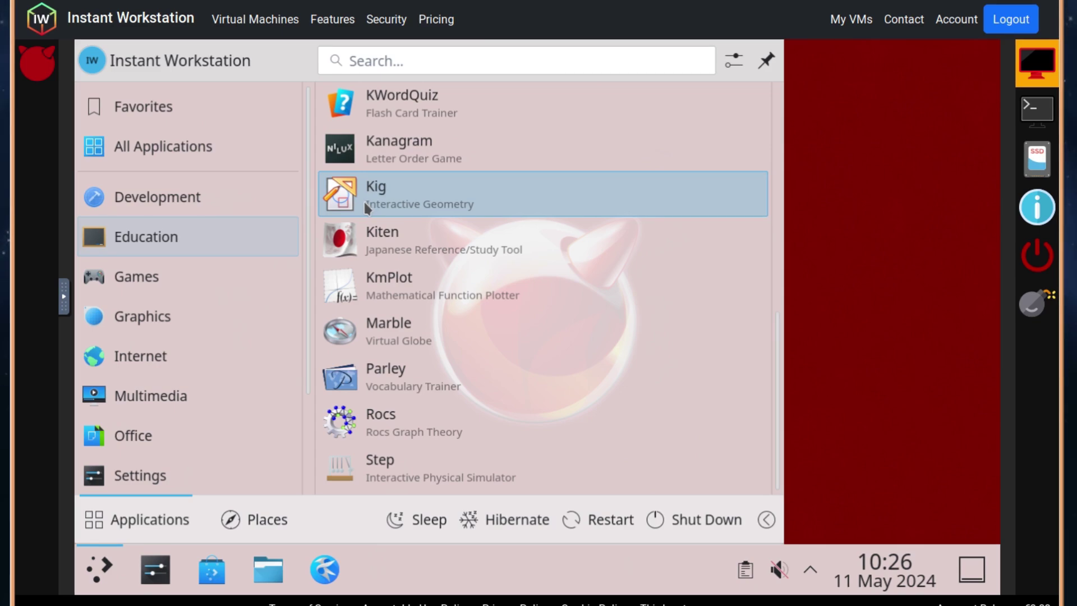
click(212, 276)
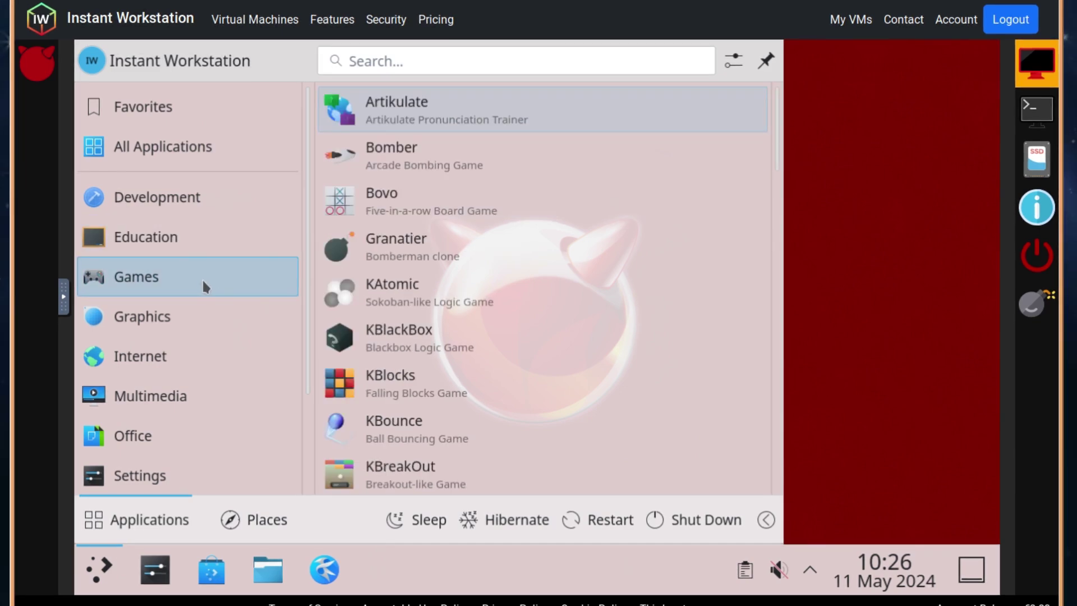
scroll(416, 281, down, 9)
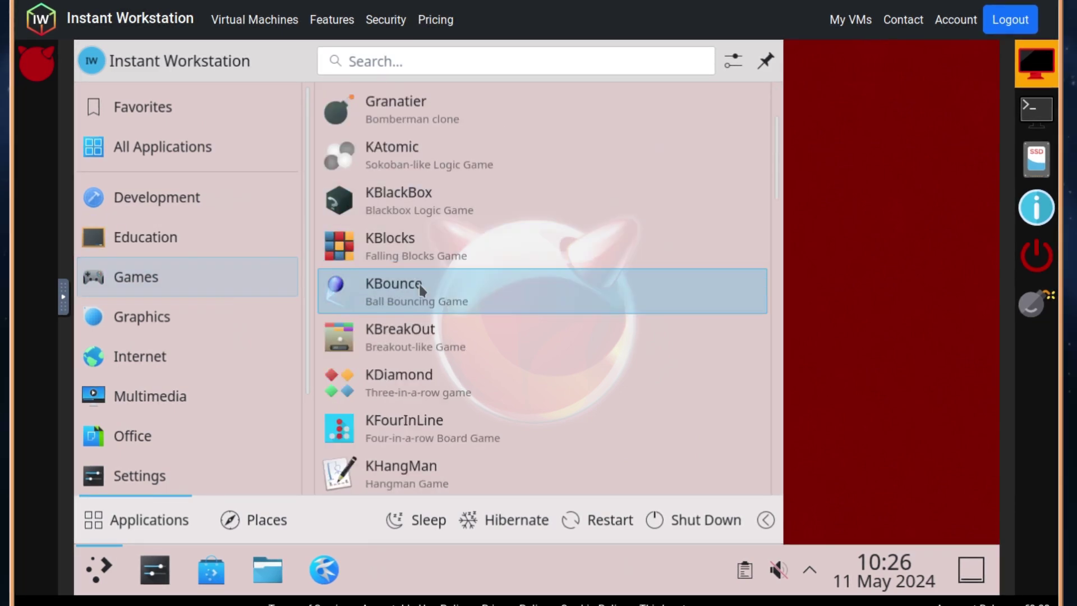
scroll(424, 313, down, 15)
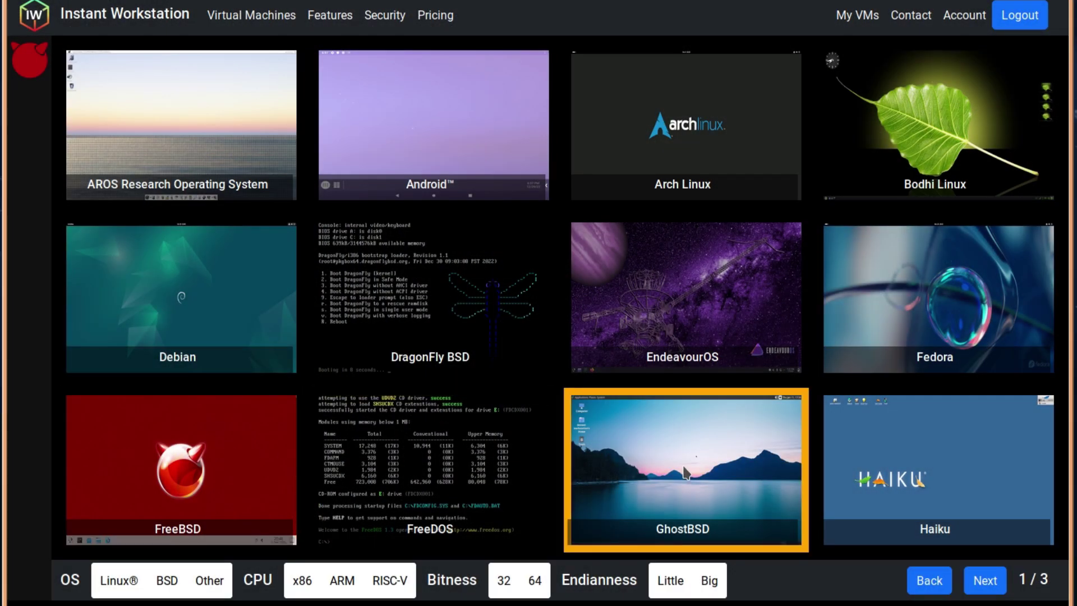
Filter the OS gallery to GhostBSD and start a GhostBSD 23.10.01 virtual machine.
click(686, 474)
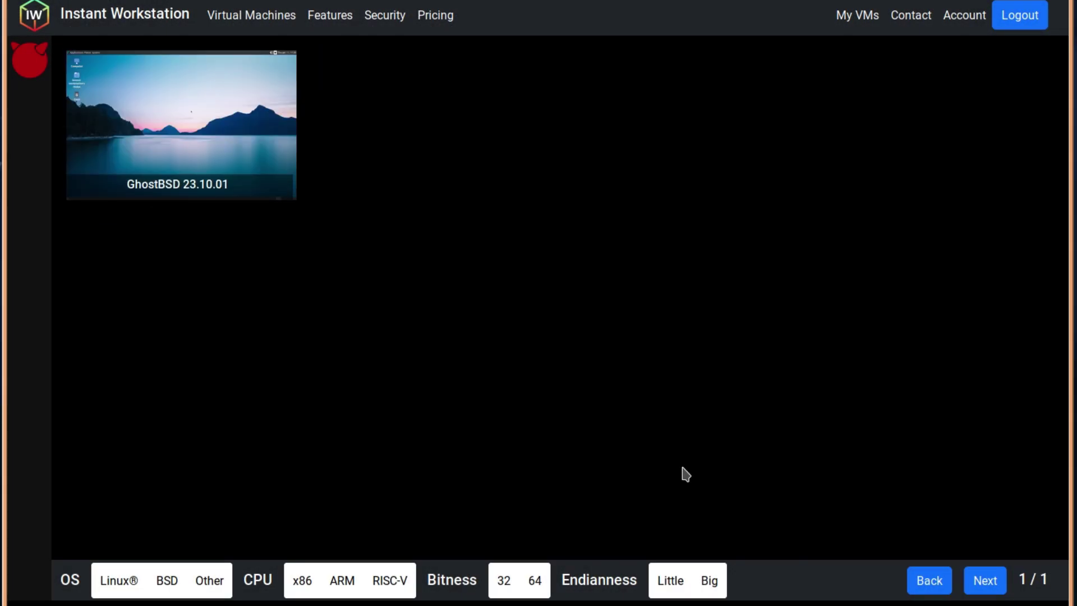
click(235, 178)
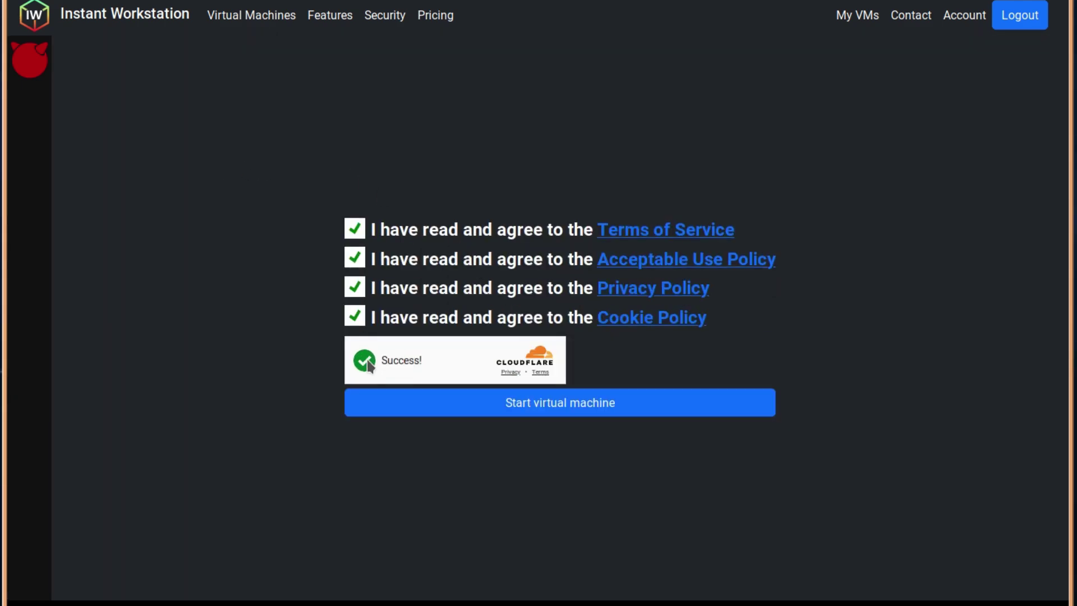
click(550, 404)
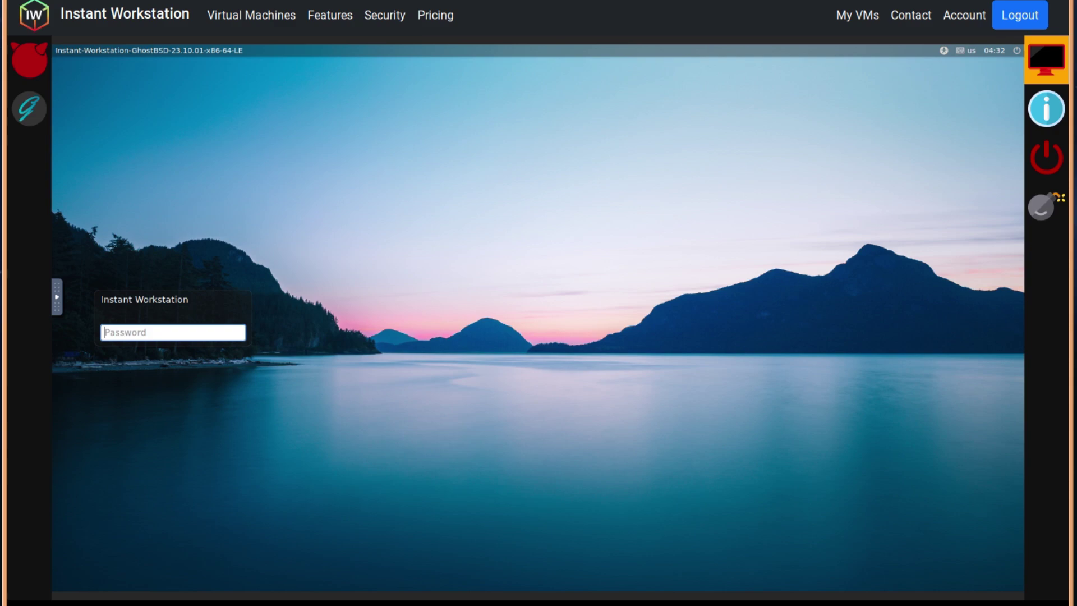
Switch from the VM information page to the VM screen showing the MATE desktop.
click(1049, 115)
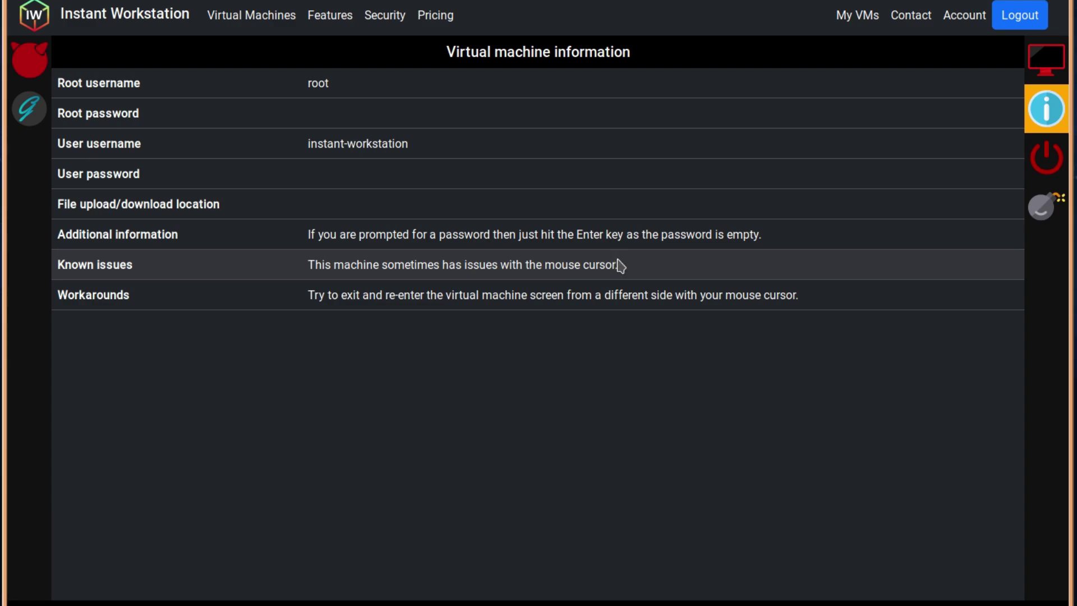
click(1047, 60)
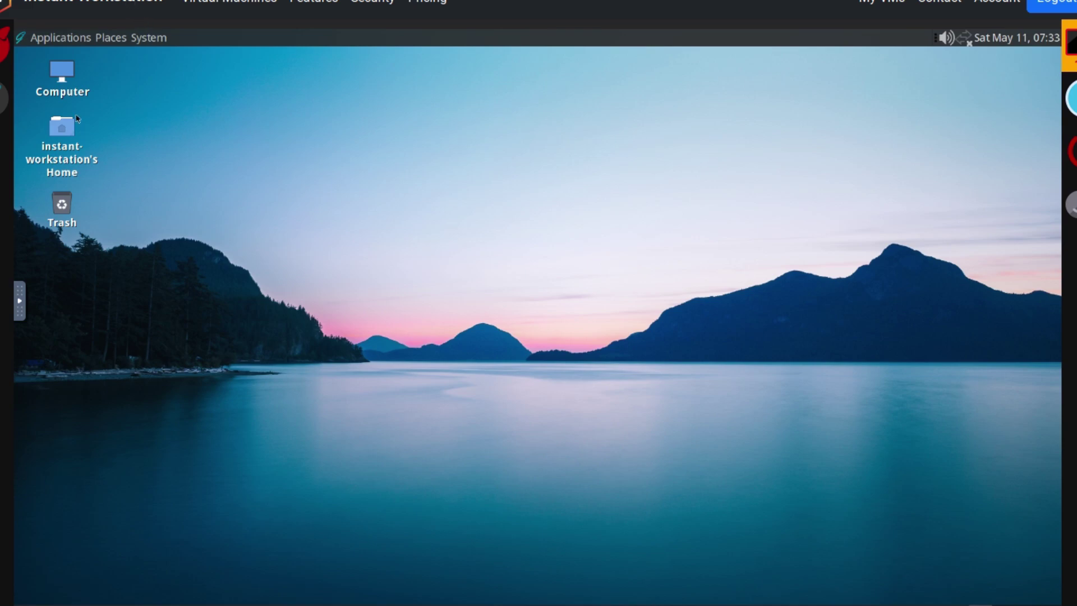
Browse the MATE Applications menu down to System Tools, showing Caja, fish and MATE Terminal.
click(39, 39)
mouse_move(47, 58)
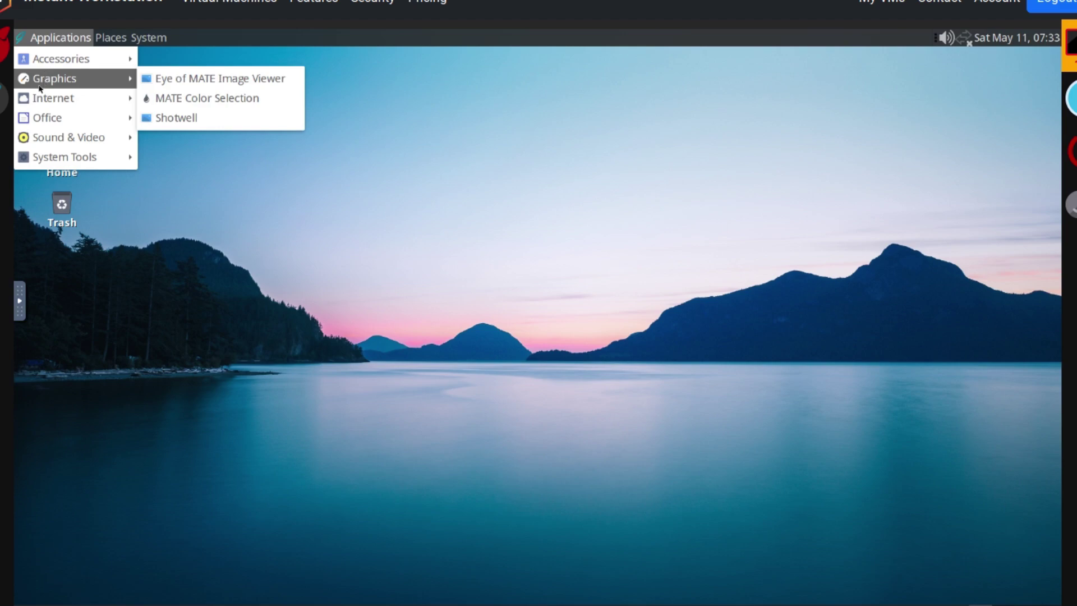
mouse_move(40, 97)
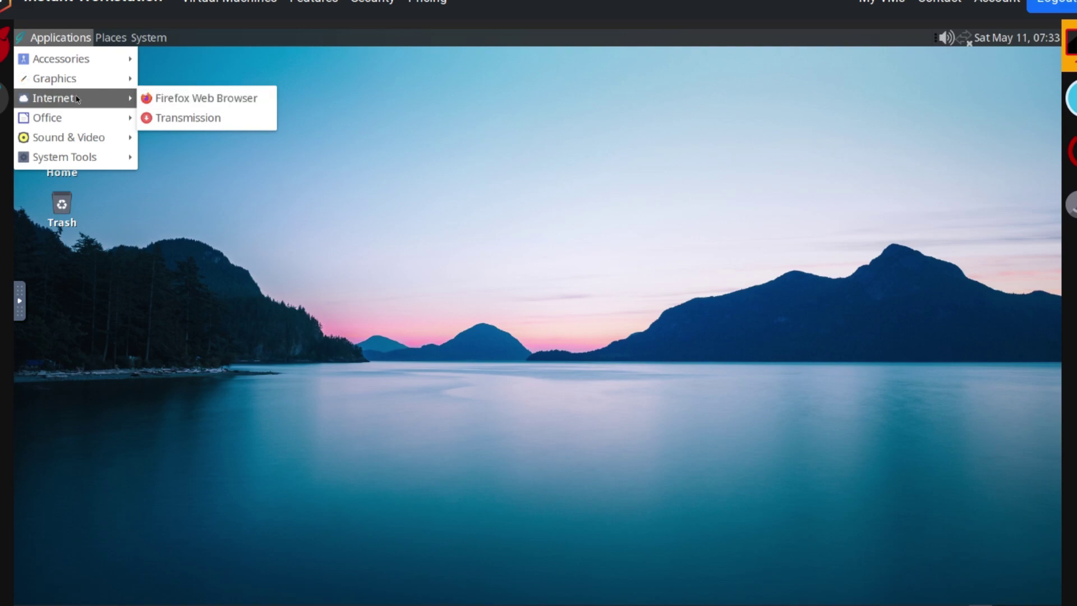
mouse_move(72, 122)
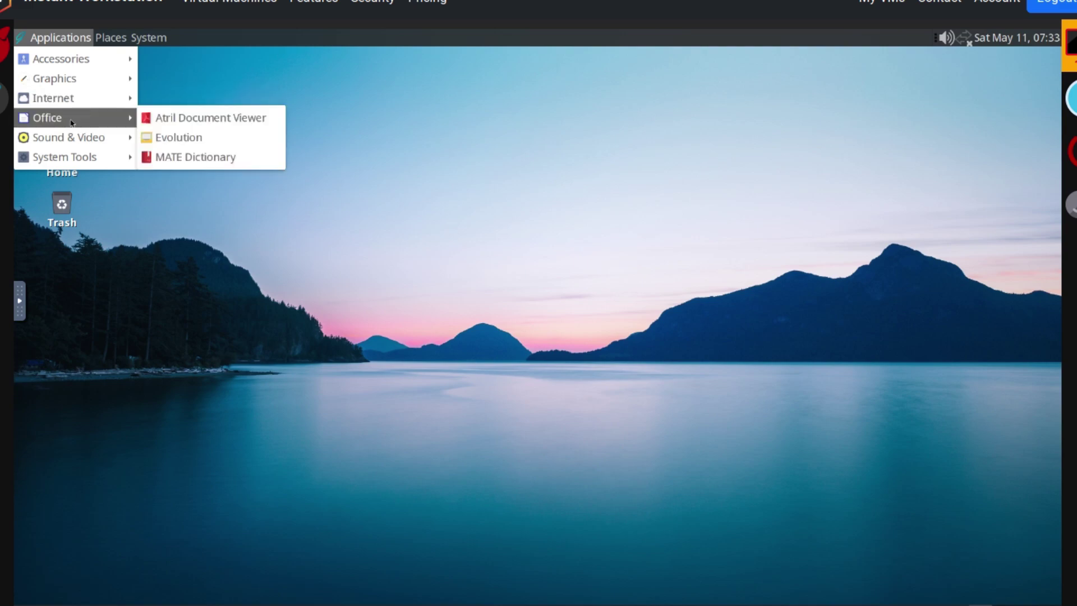
mouse_move(65, 142)
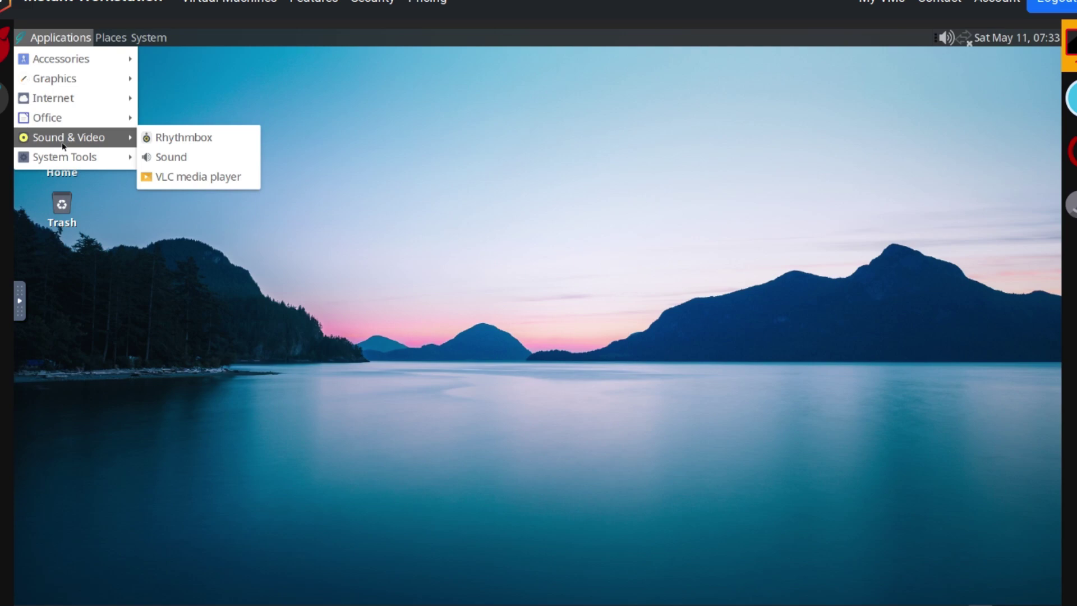
mouse_move(56, 159)
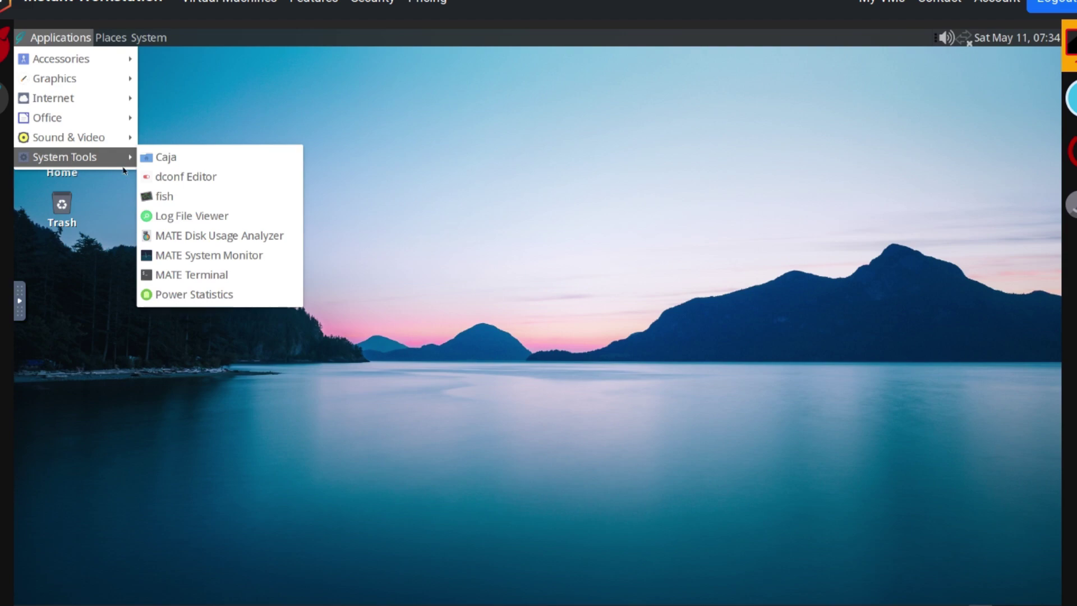
Check GhostBSD 23.10.1 on FreeBSD 13.2 in System Monitor's System tab, then close it.
click(172, 256)
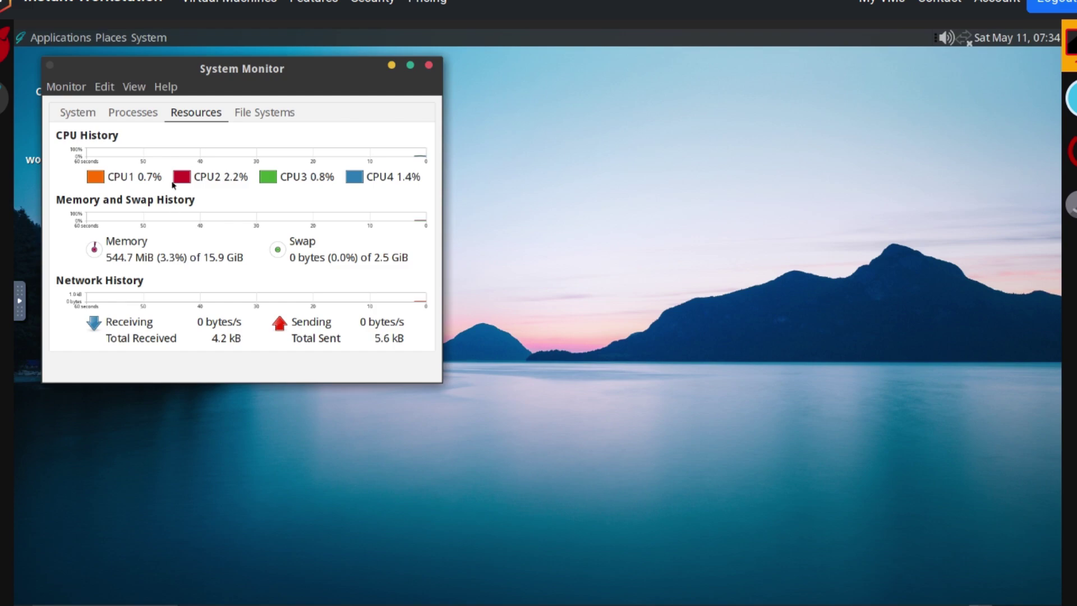
click(67, 114)
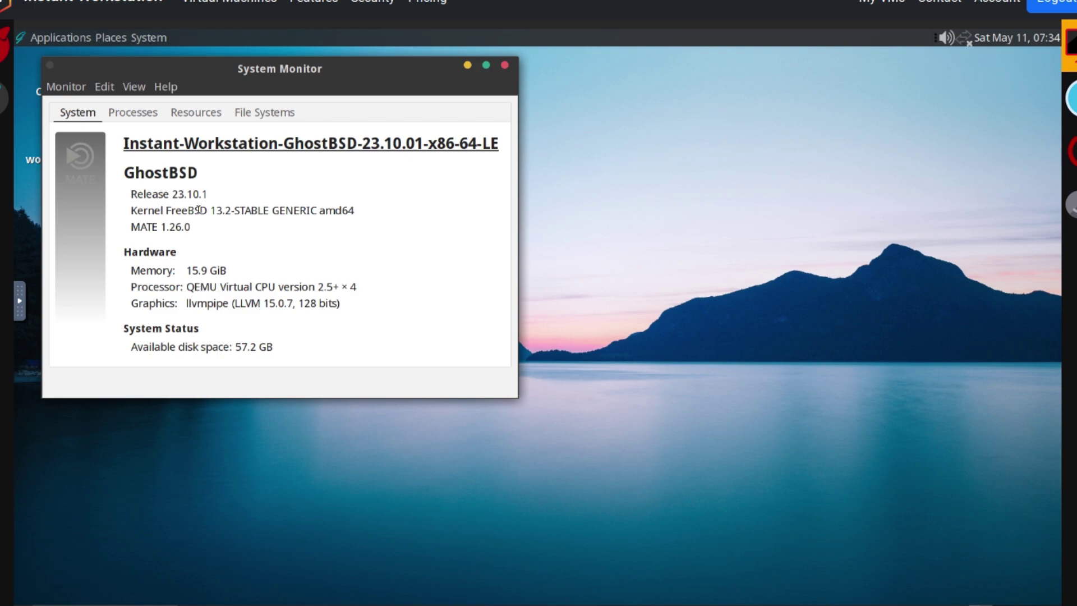
click(505, 66)
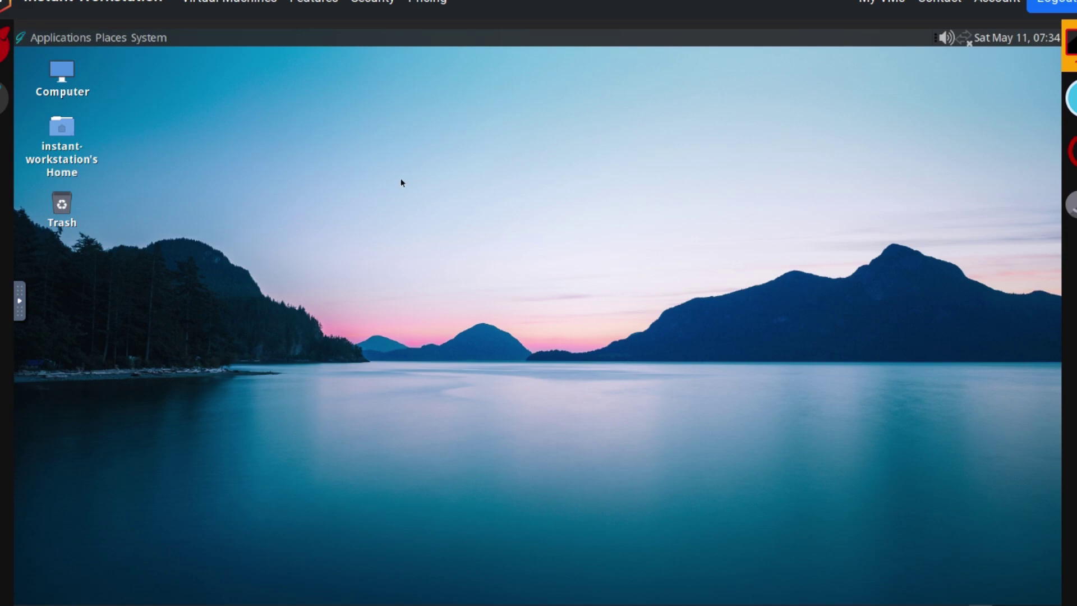
Browse the Applications menu to Accessories, listing Character Map, MATE Calculator and Pluma.
click(62, 39)
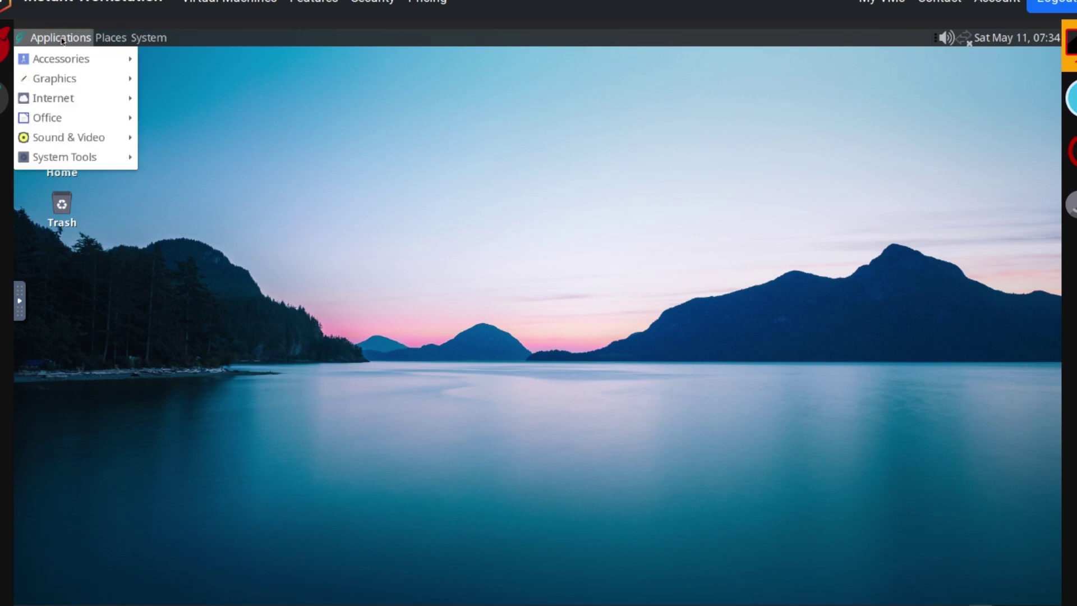
mouse_move(70, 114)
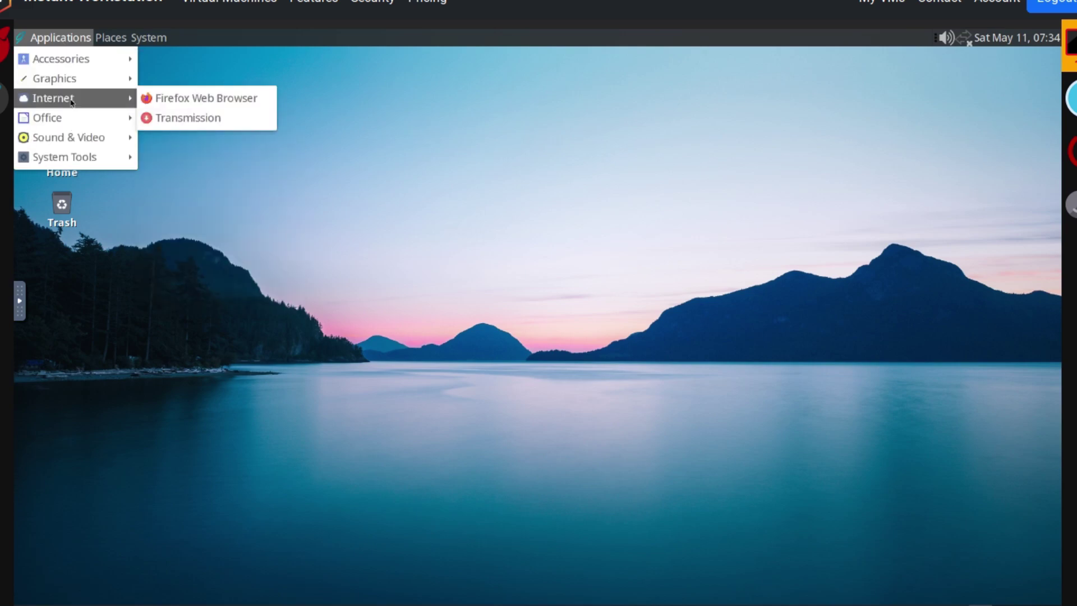
mouse_move(75, 83)
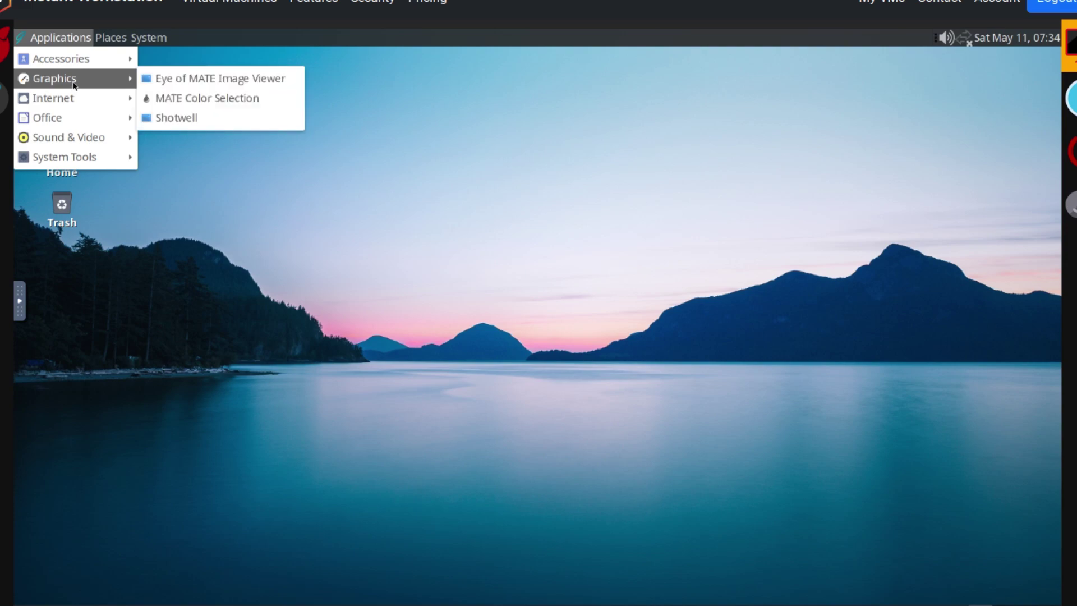
mouse_move(85, 60)
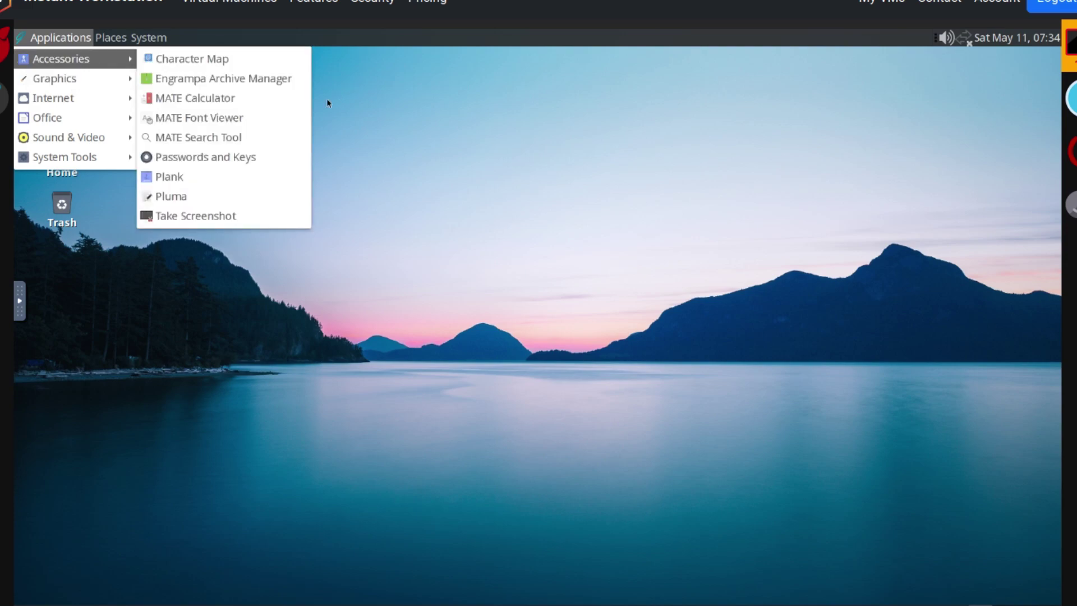
Launch Pluma, move its window toward the upper left and enlarge it.
click(217, 198)
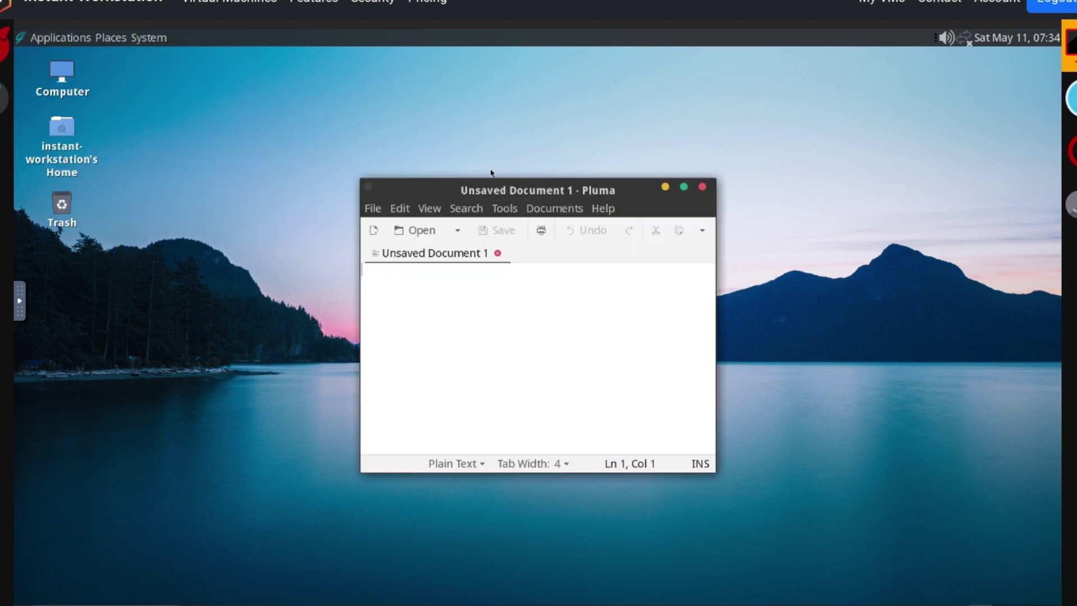
drag(498, 191, 370, 95)
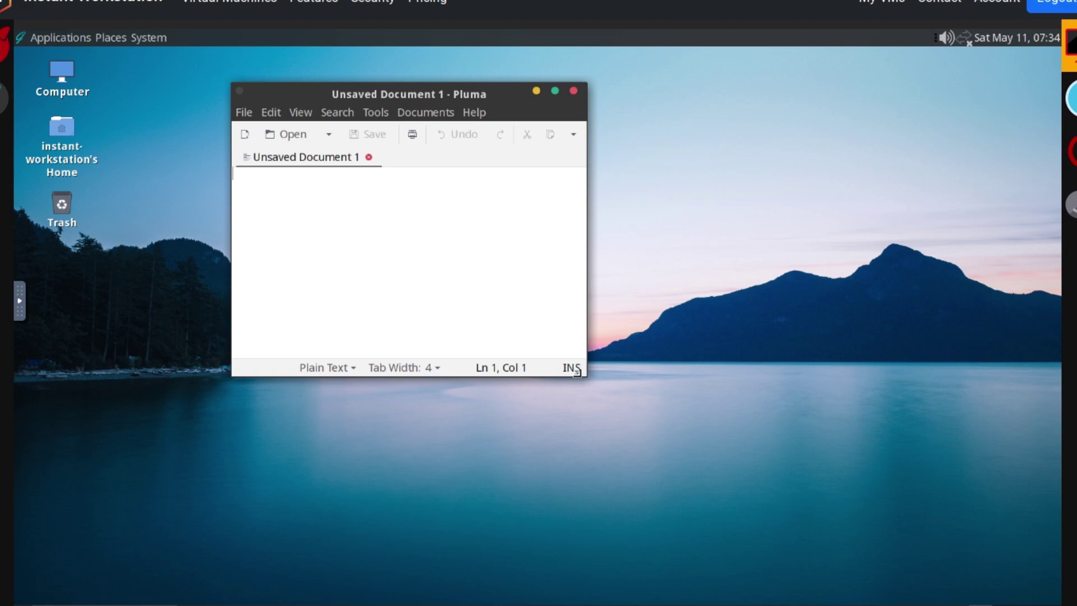
drag(576, 373, 782, 489)
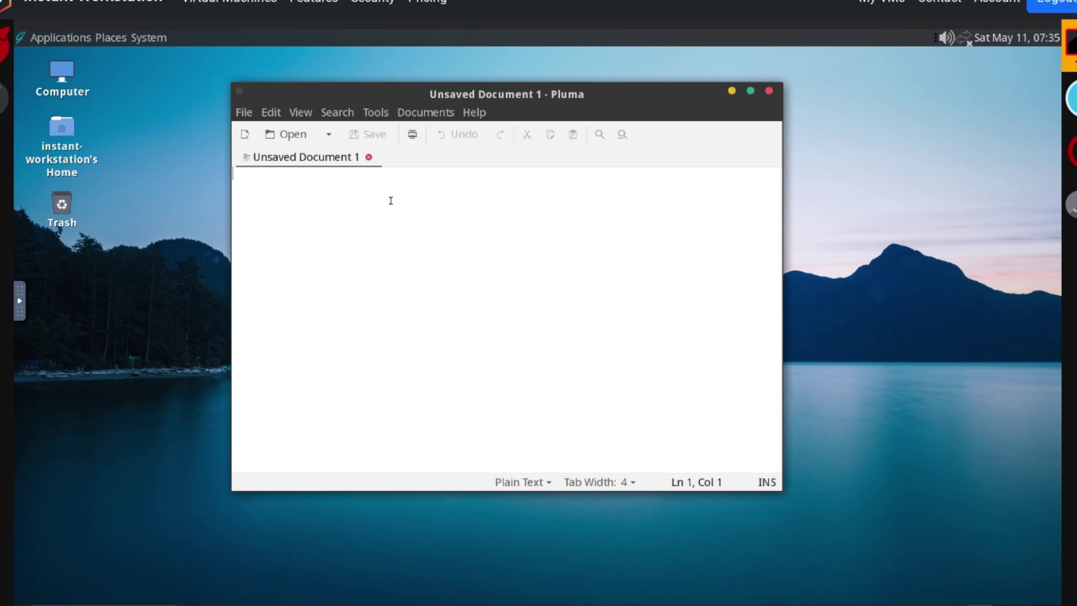
Type 'Hello Youtube!' into the new document, fixing a stray character.
text(Hello )
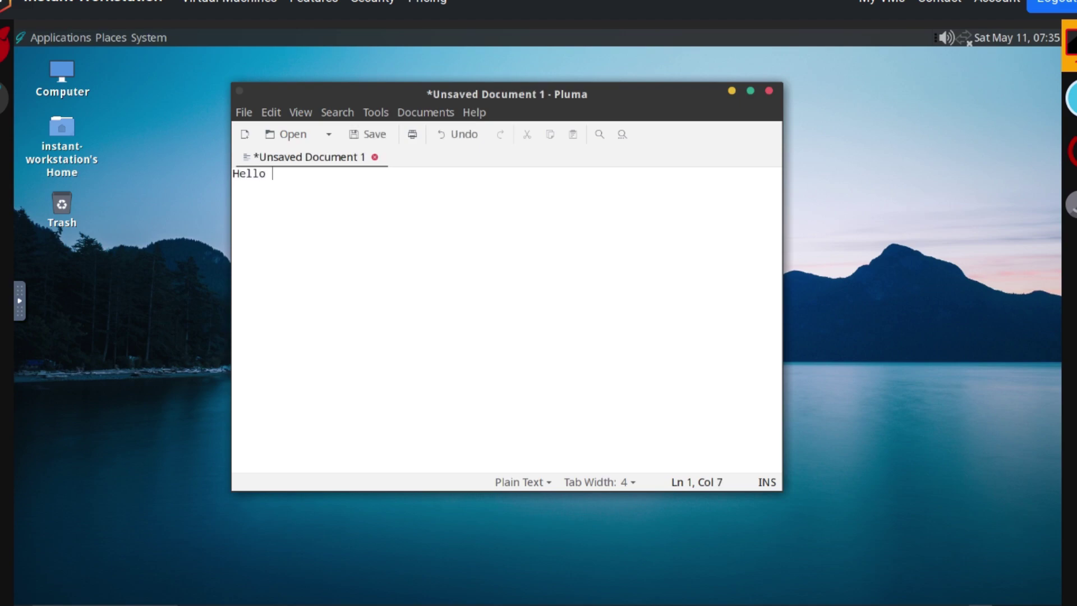
text(Youtube!@)
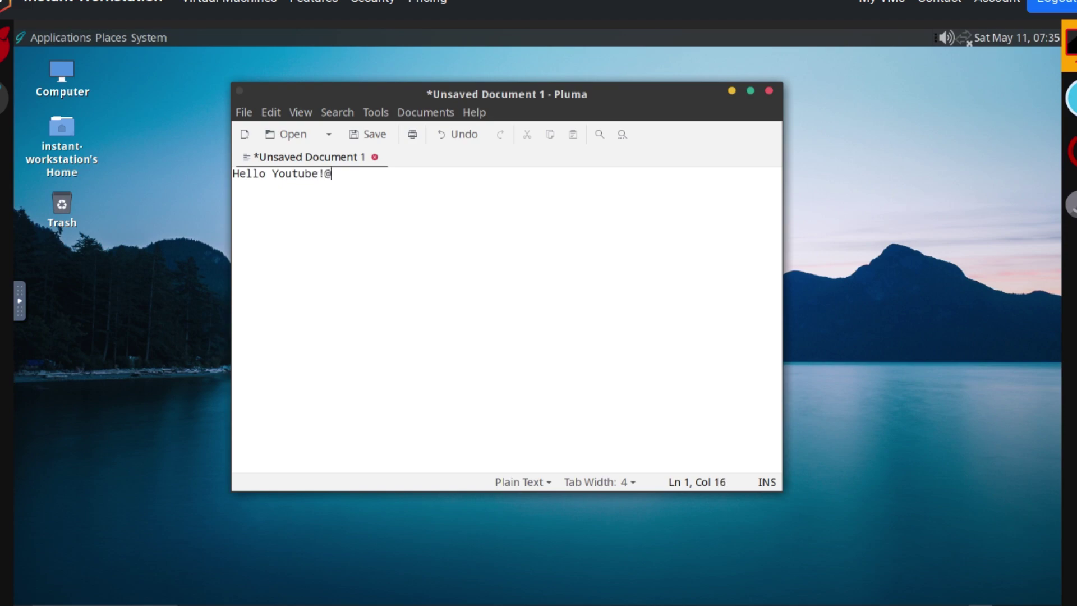
key(BackSpace)
key(BackSpace)
text(!)
Select the 'Hello Youtube!' line and glance through the Tools and Documents menus.
drag(357, 181, 232, 173)
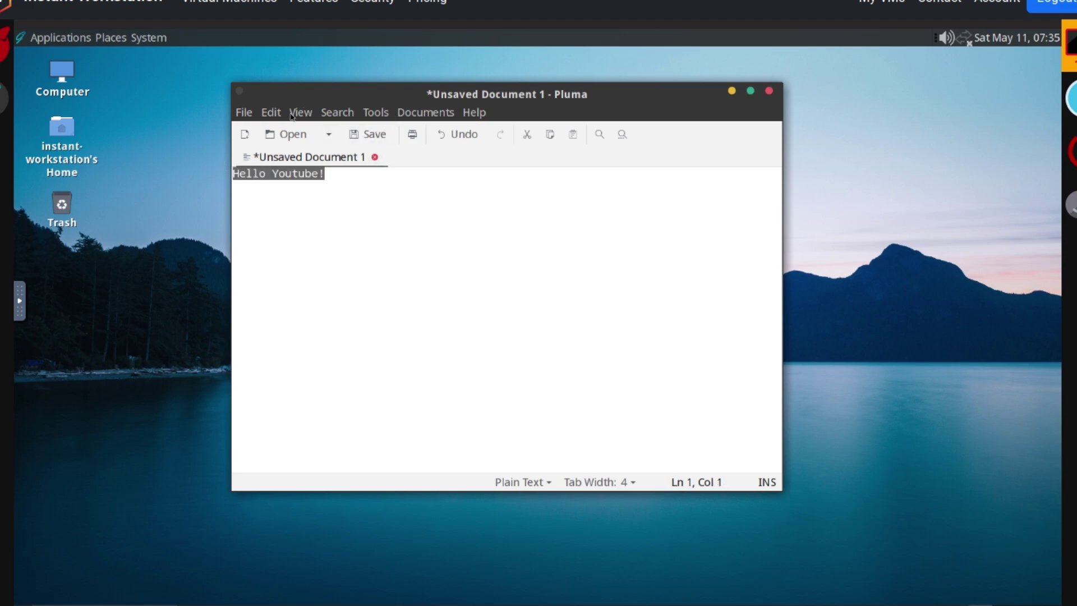
click(380, 114)
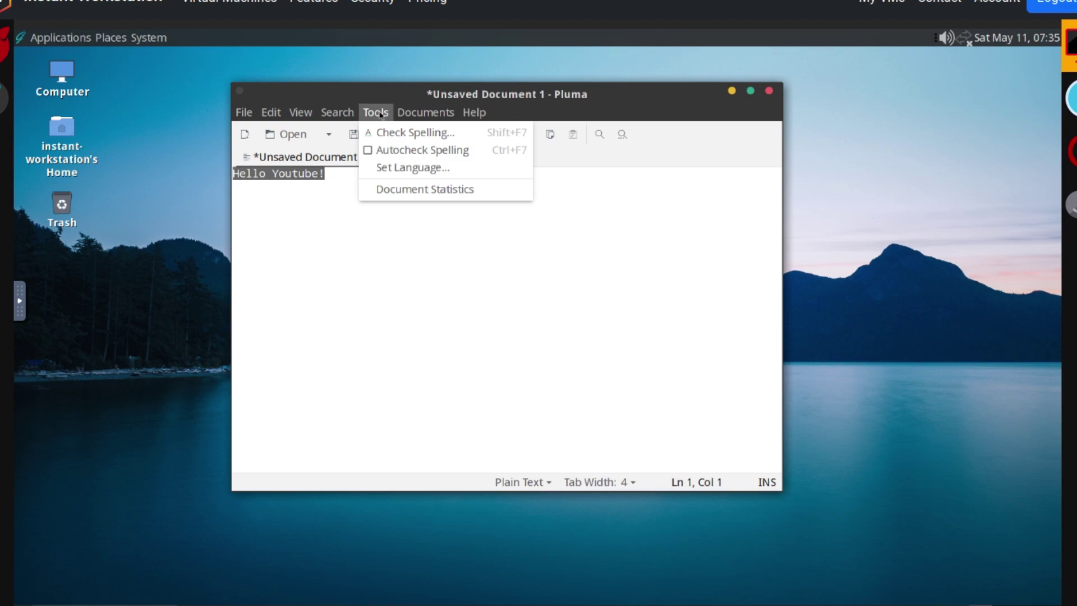
mouse_move(414, 116)
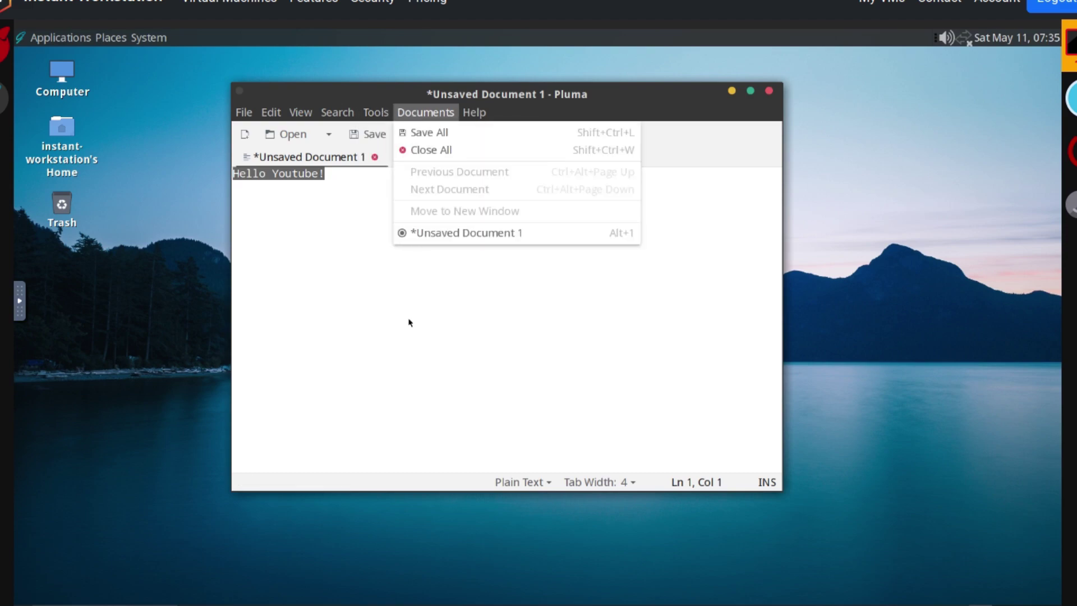
click(384, 388)
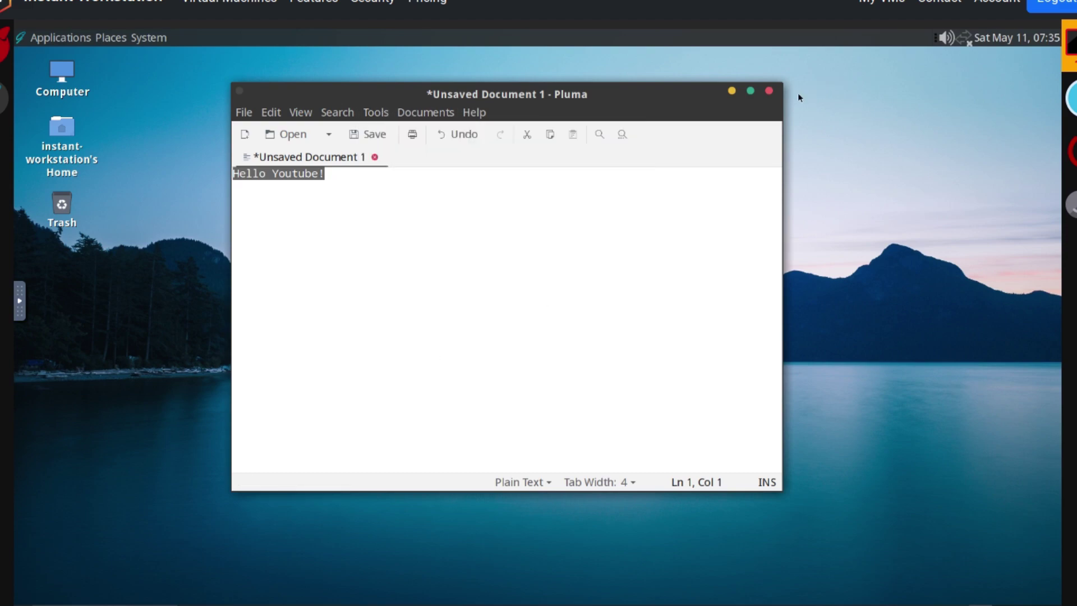